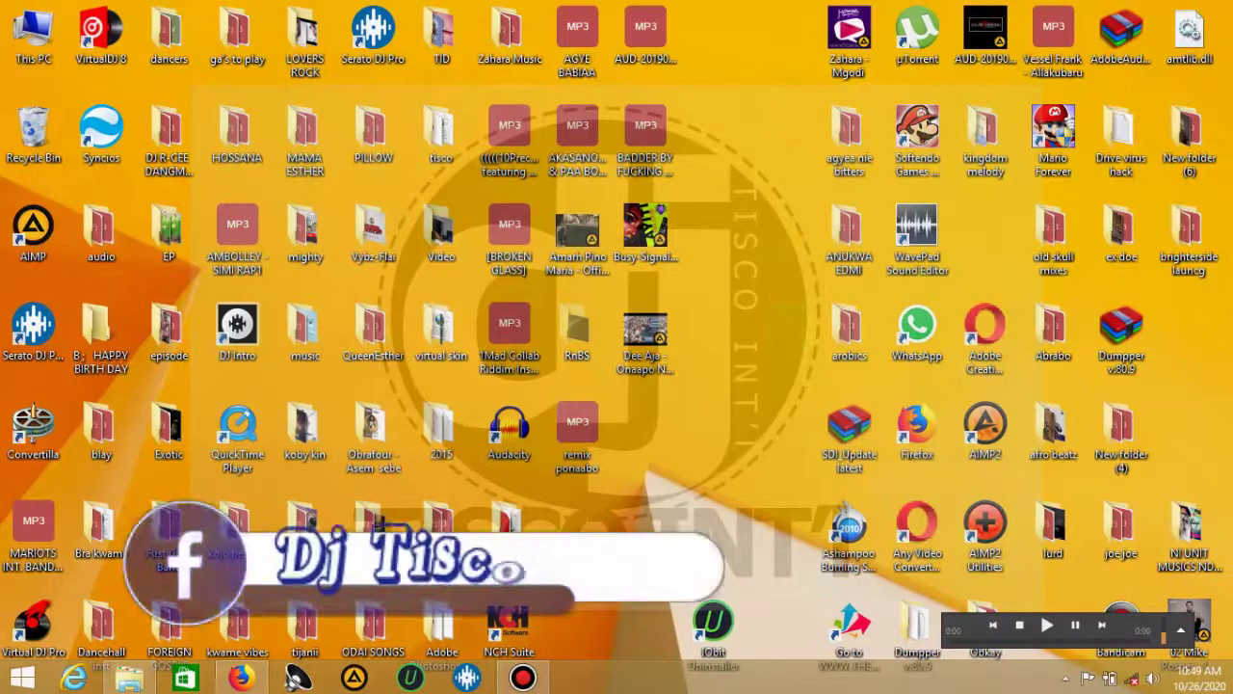
- Copy the Virtual DJ 2020 Build 8.4.5308 folder from Removable Disk (I:) onto the desktop
click(131, 680)
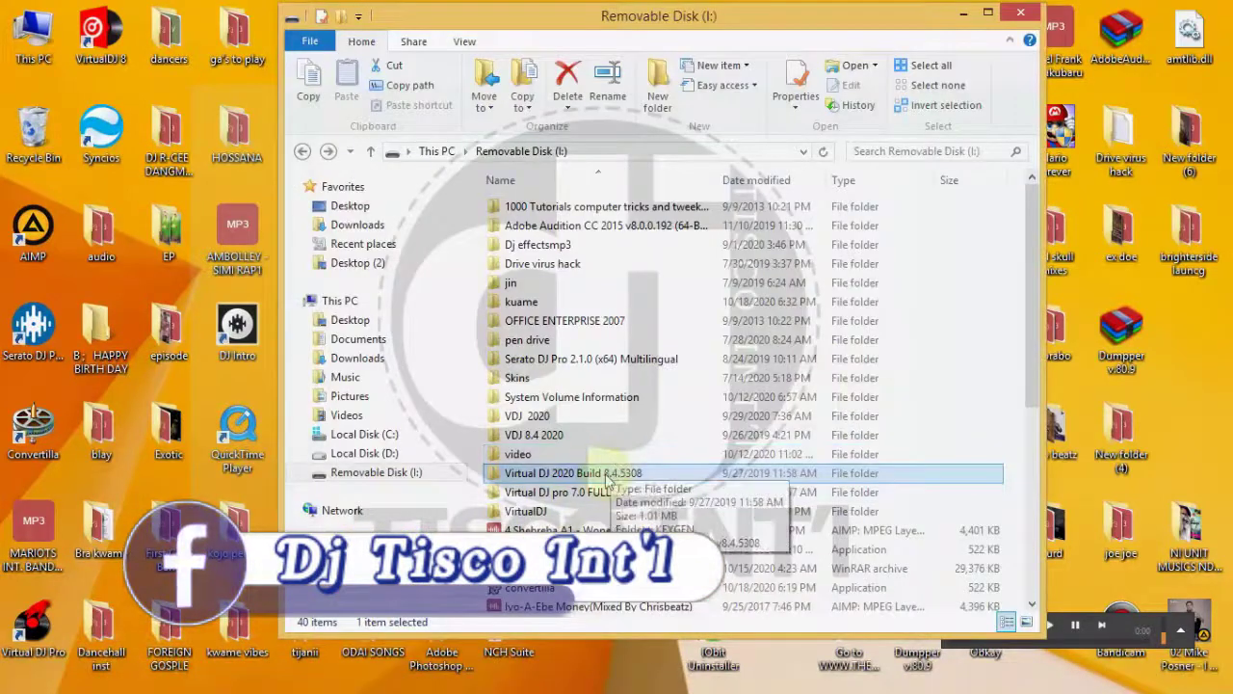
drag(607, 479, 1120, 433)
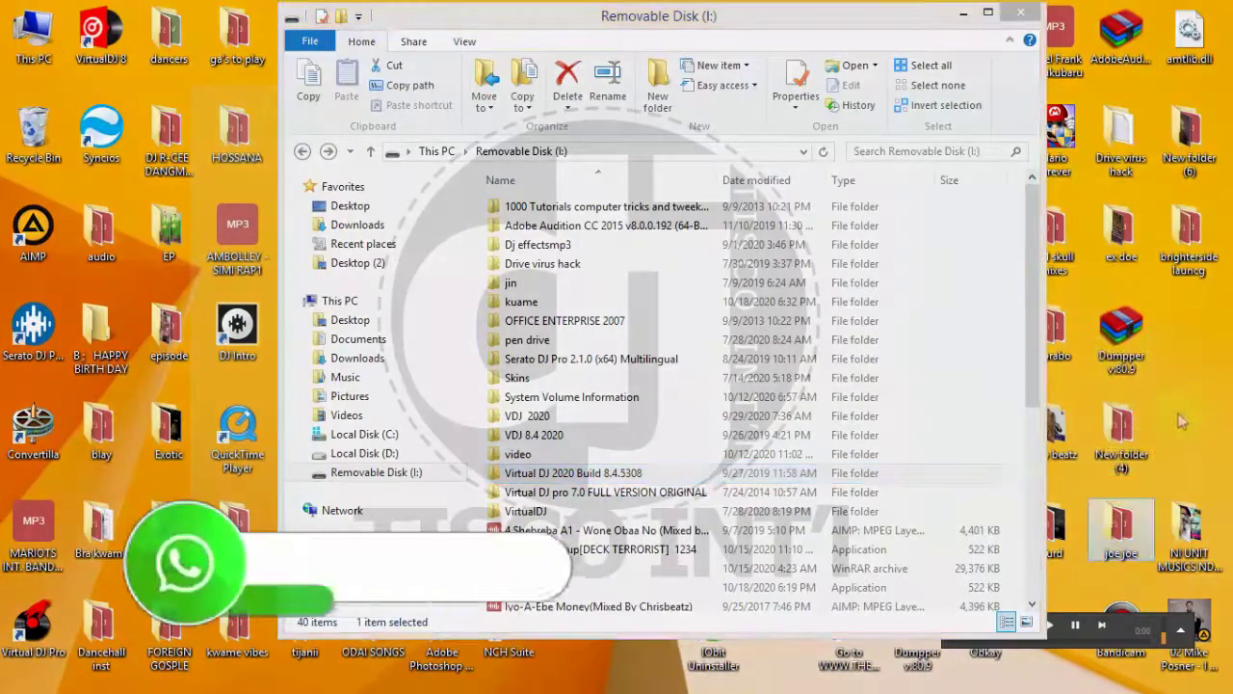
click(964, 13)
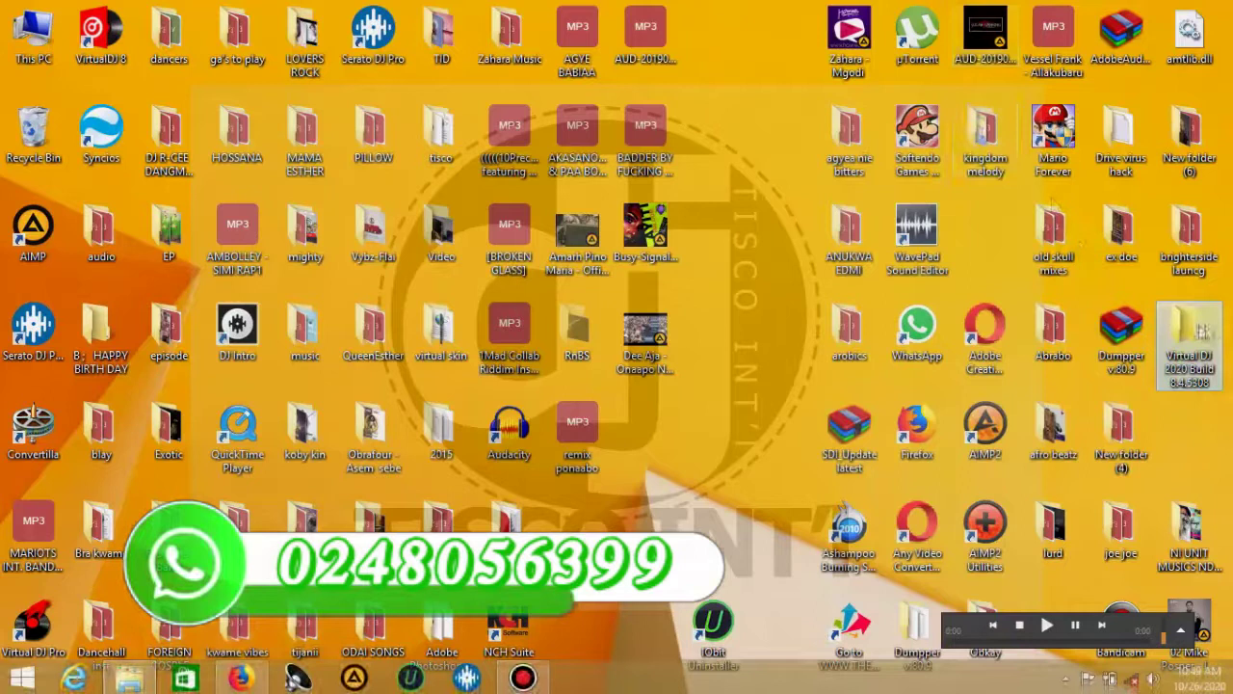
drag(1200, 337, 753, 222)
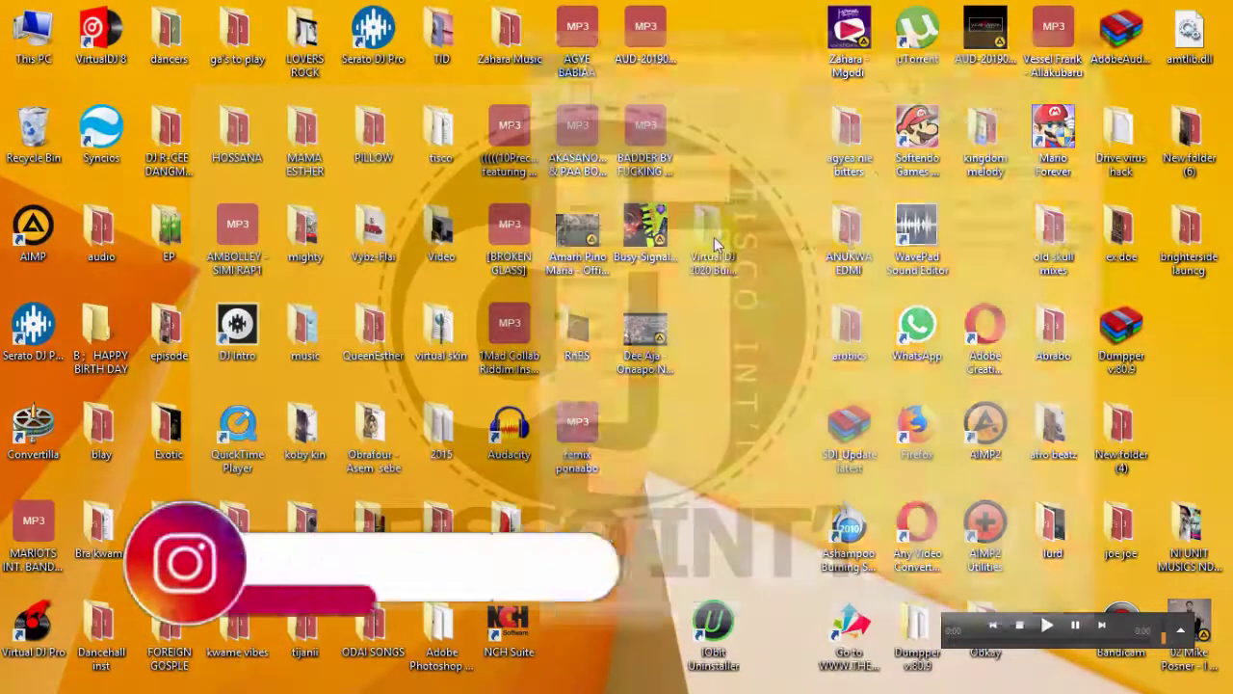
- Run Setup VirtualDJ v8.4.5308 and install into the existing C:\Program Files\Atomix\VirtualDJ folder
double_click(714, 237)
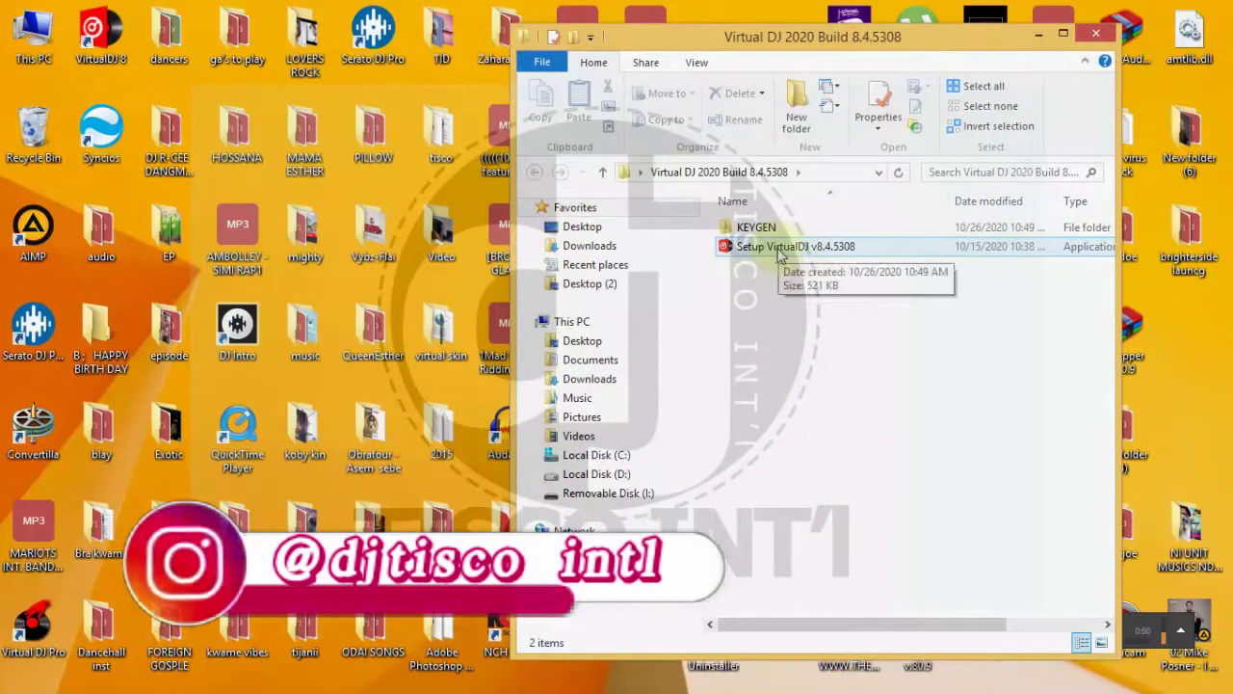
click(782, 252)
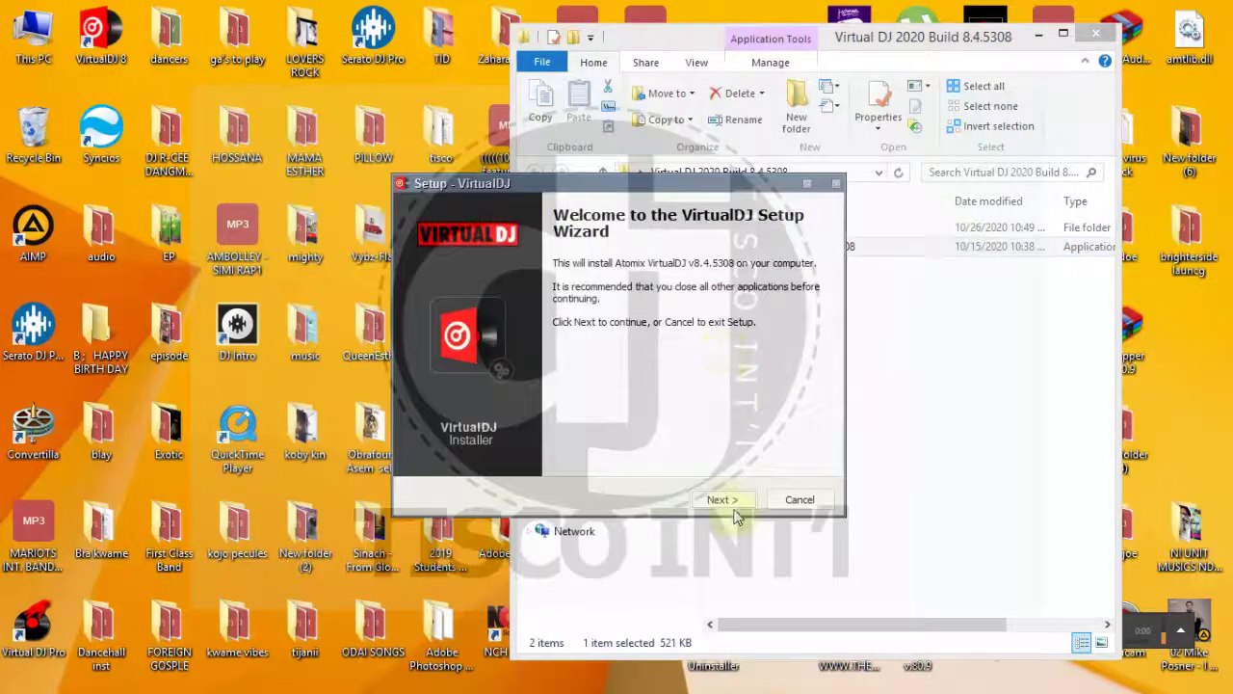
click(722, 499)
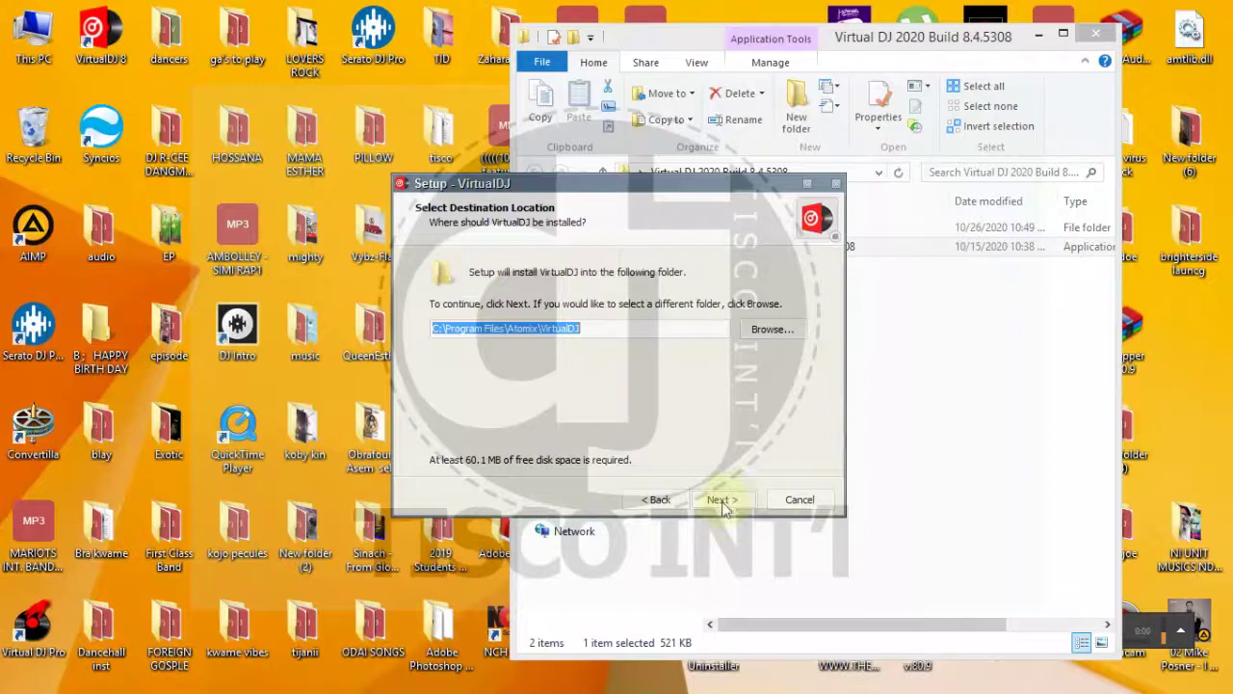
click(724, 502)
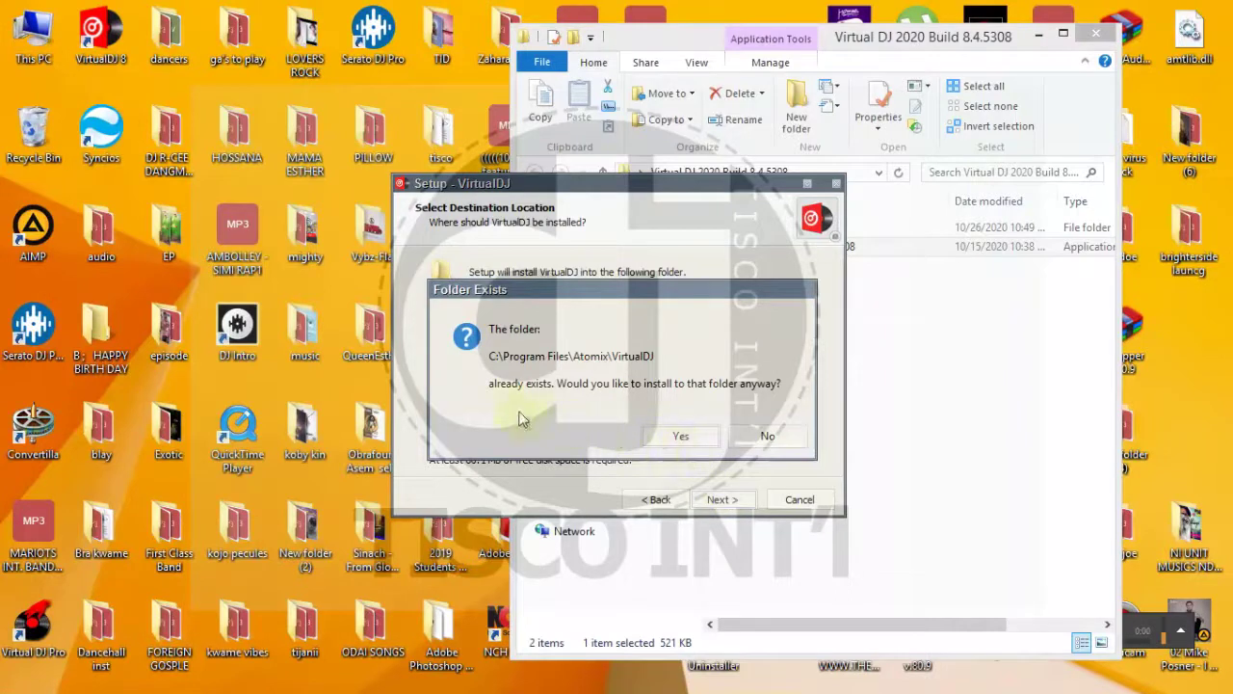
click(689, 441)
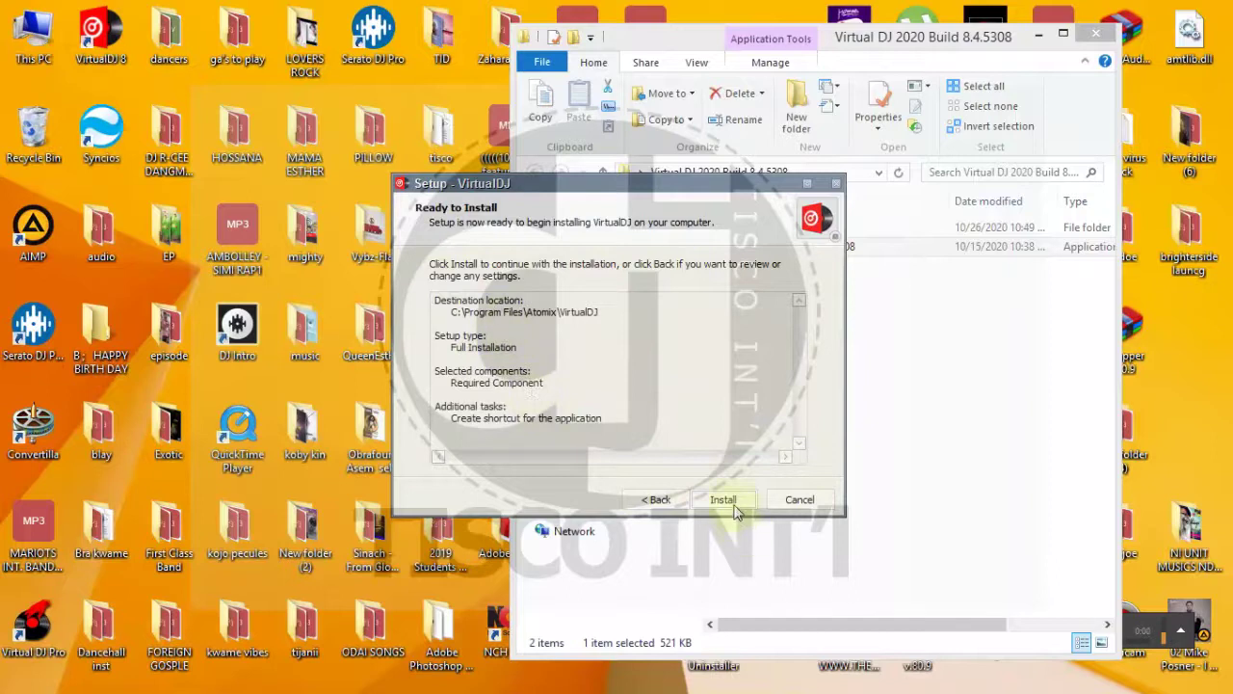
click(736, 503)
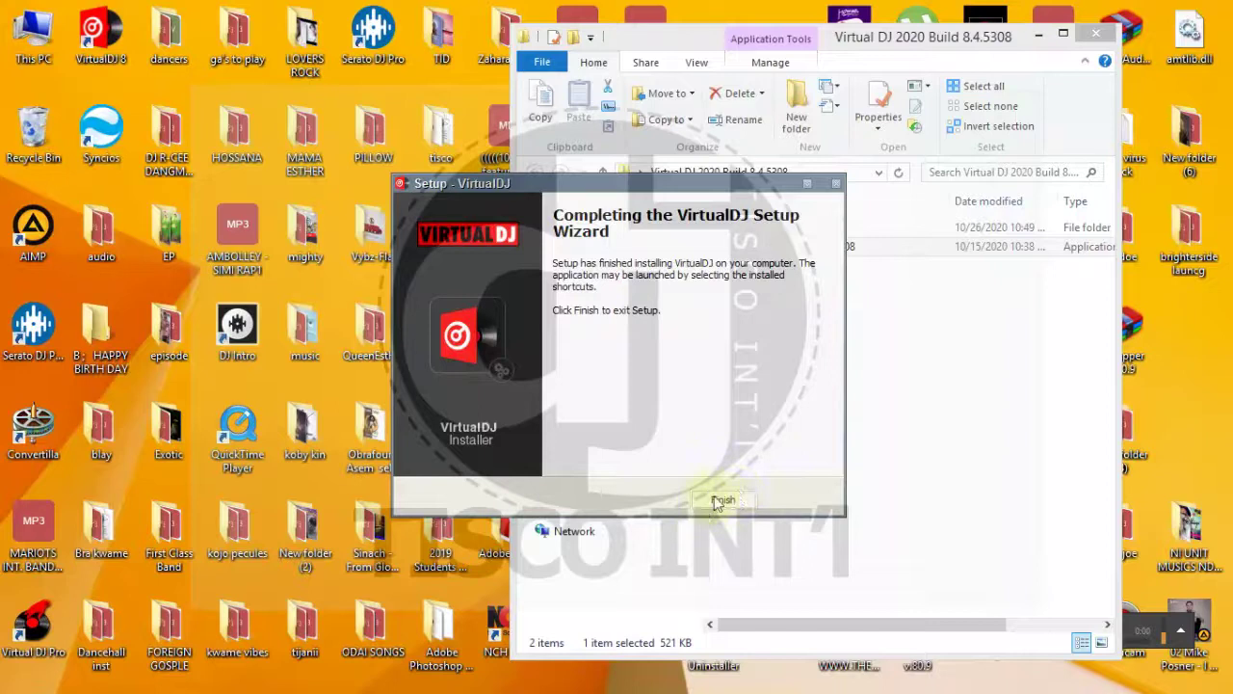
click(717, 501)
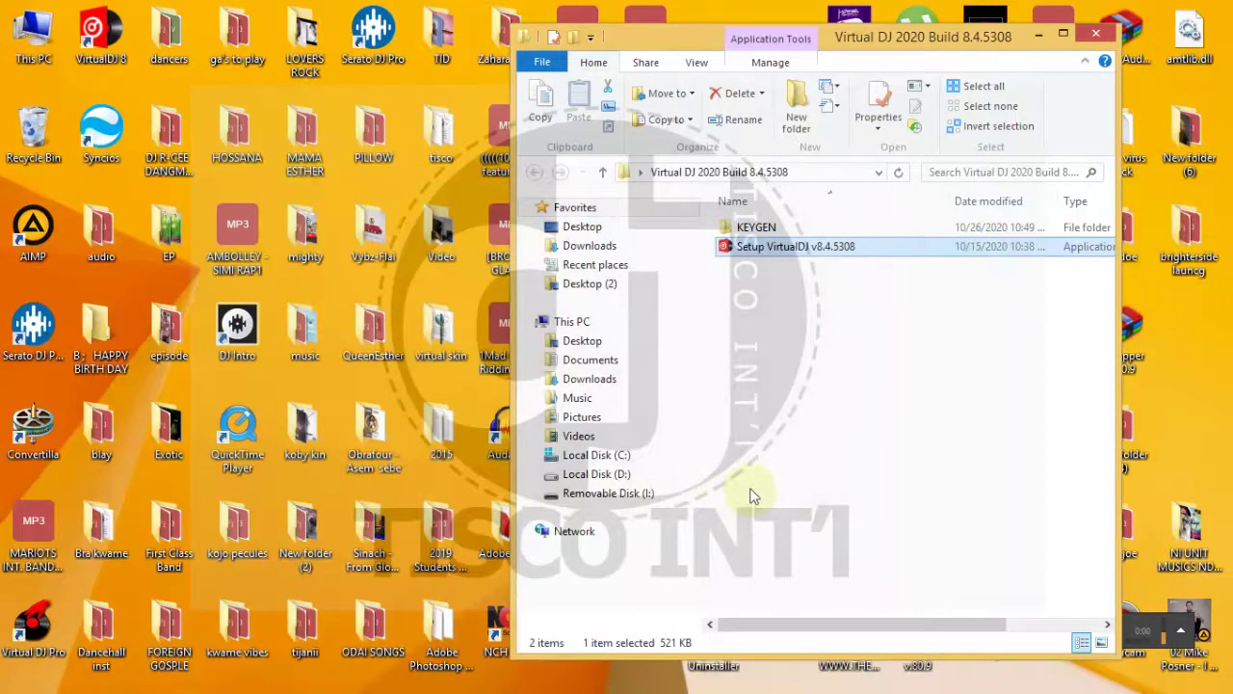
- Run VDJProInf_KeyGen from the KEYGEN folder as administrator
double_click(757, 231)
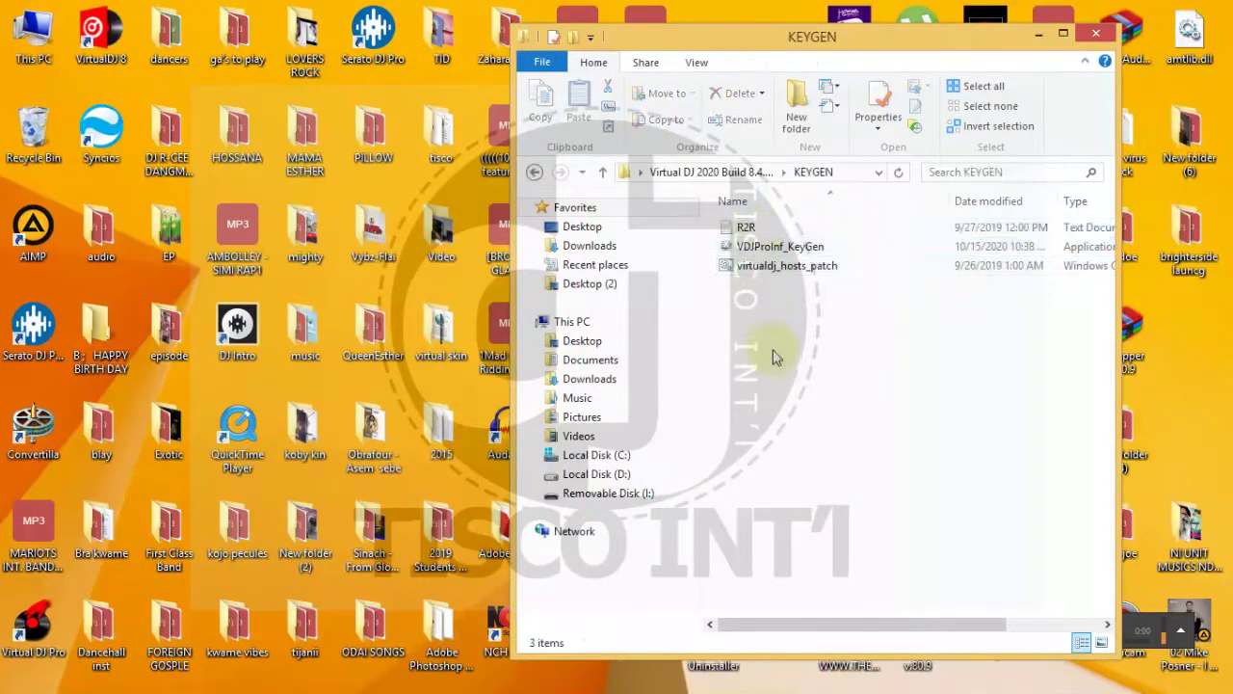
click(772, 253)
right_click(770, 249)
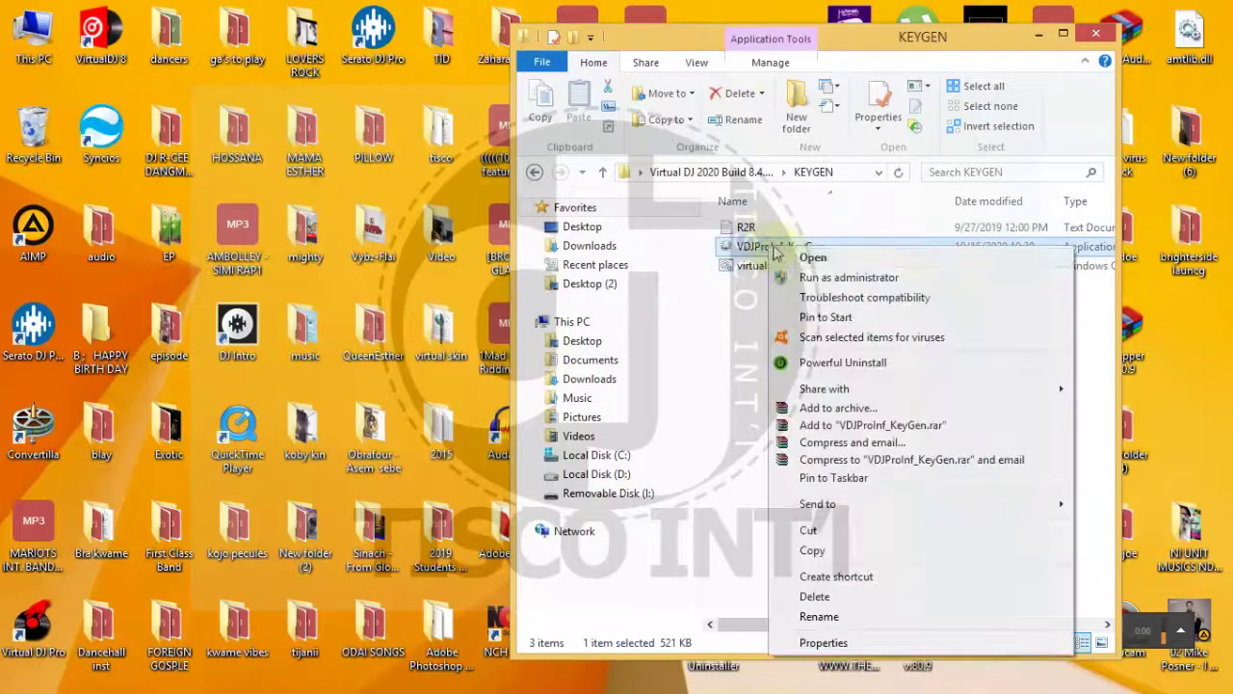
click(843, 277)
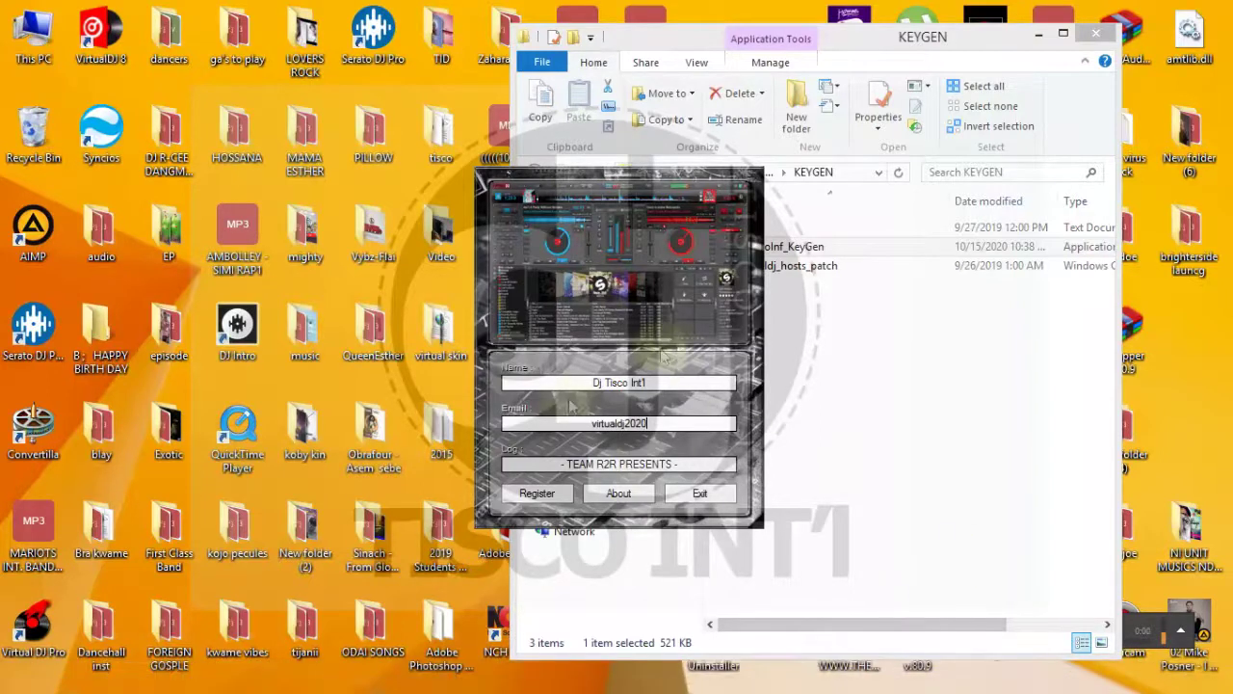
- Register the product with the entered name and e-mail, then exit the keygen
click(538, 497)
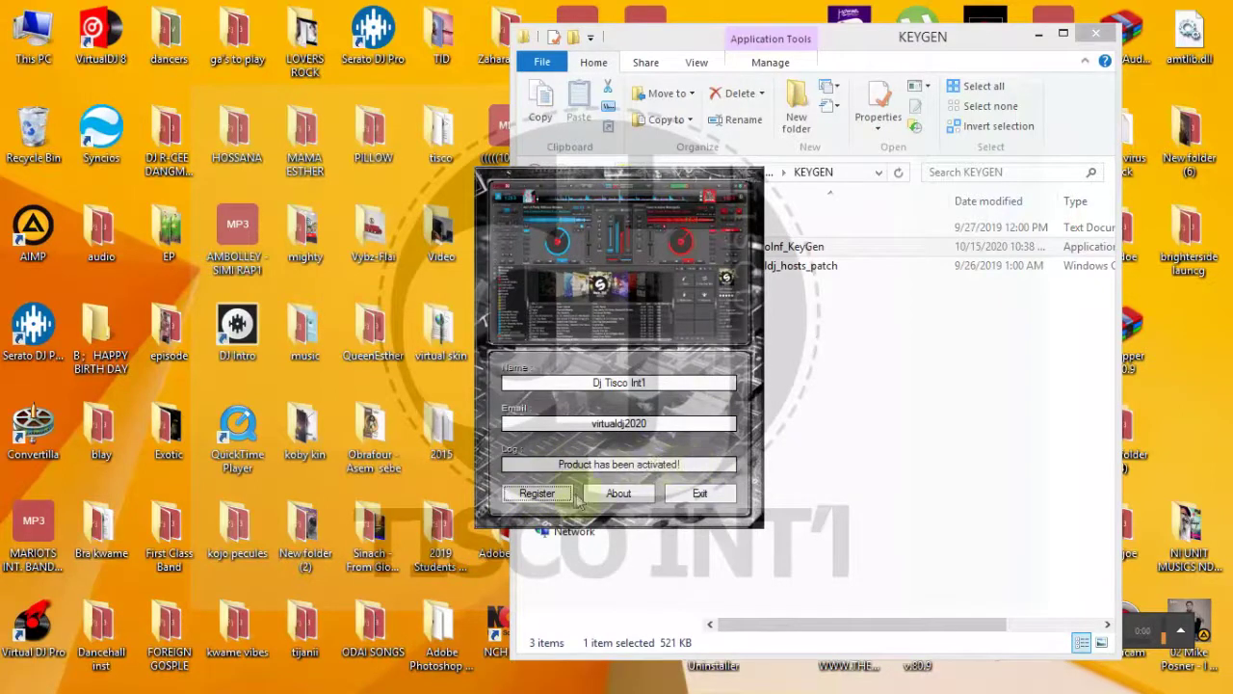
click(713, 506)
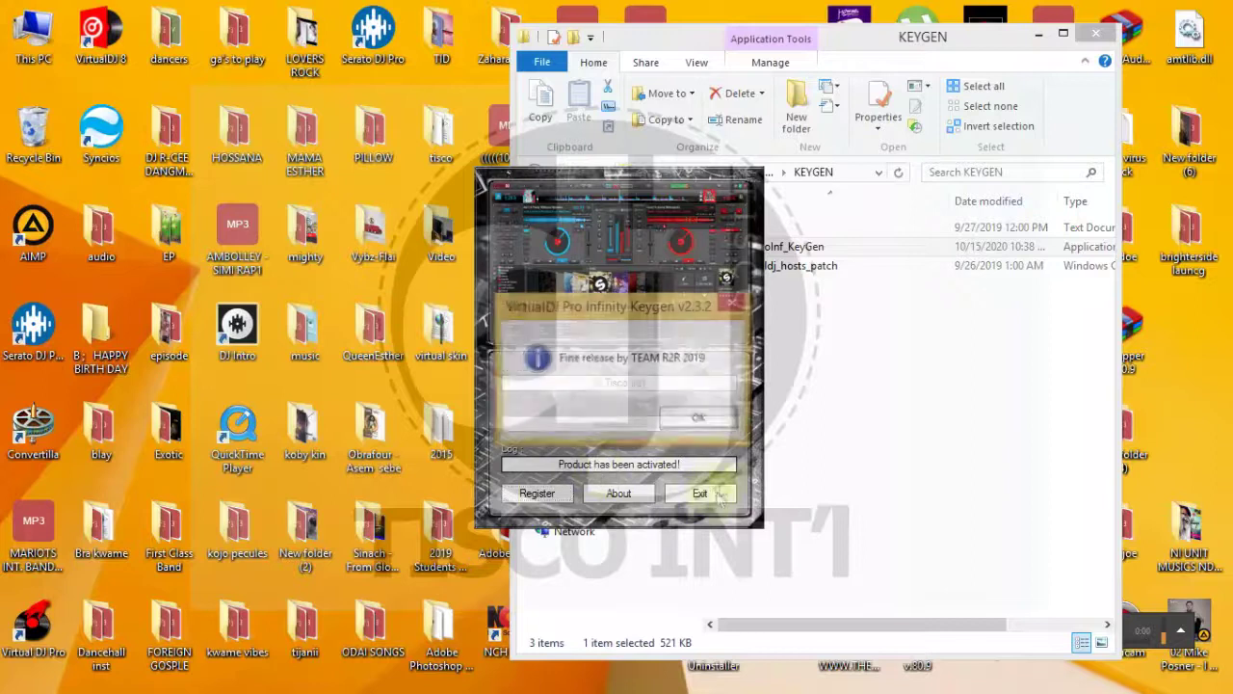
click(705, 420)
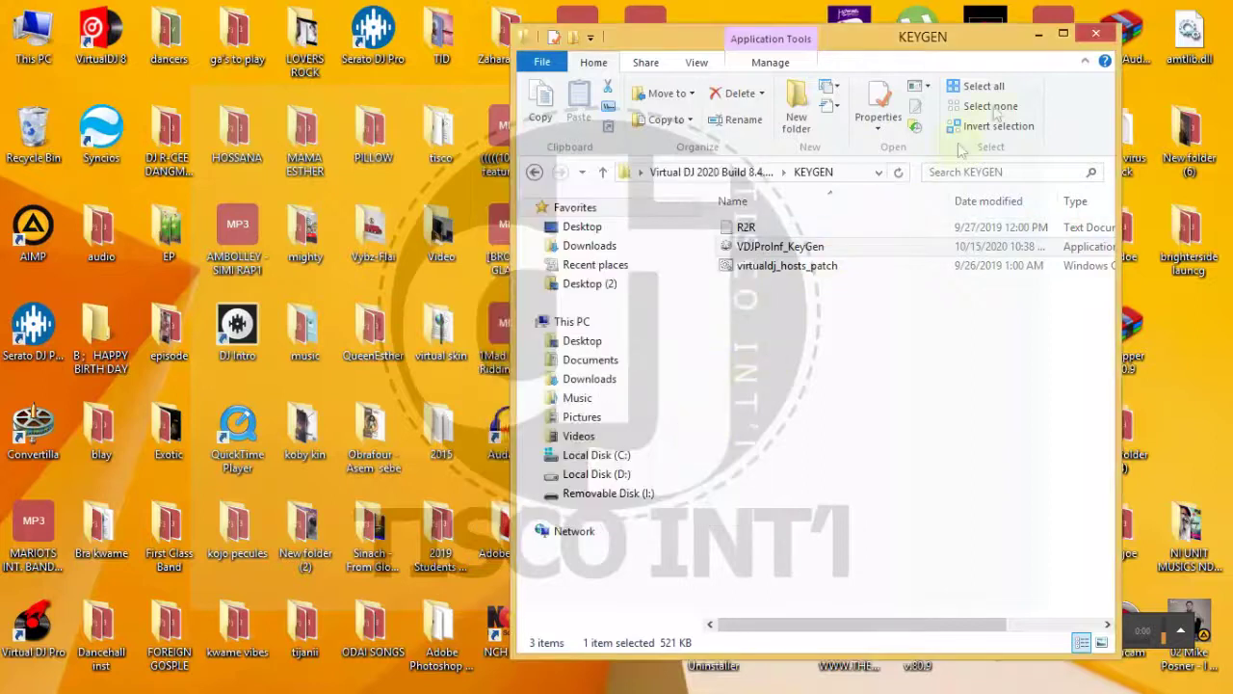
- Launch VirtualDJ from the desktop and switch its layout from STARTER to PRO
click(1095, 35)
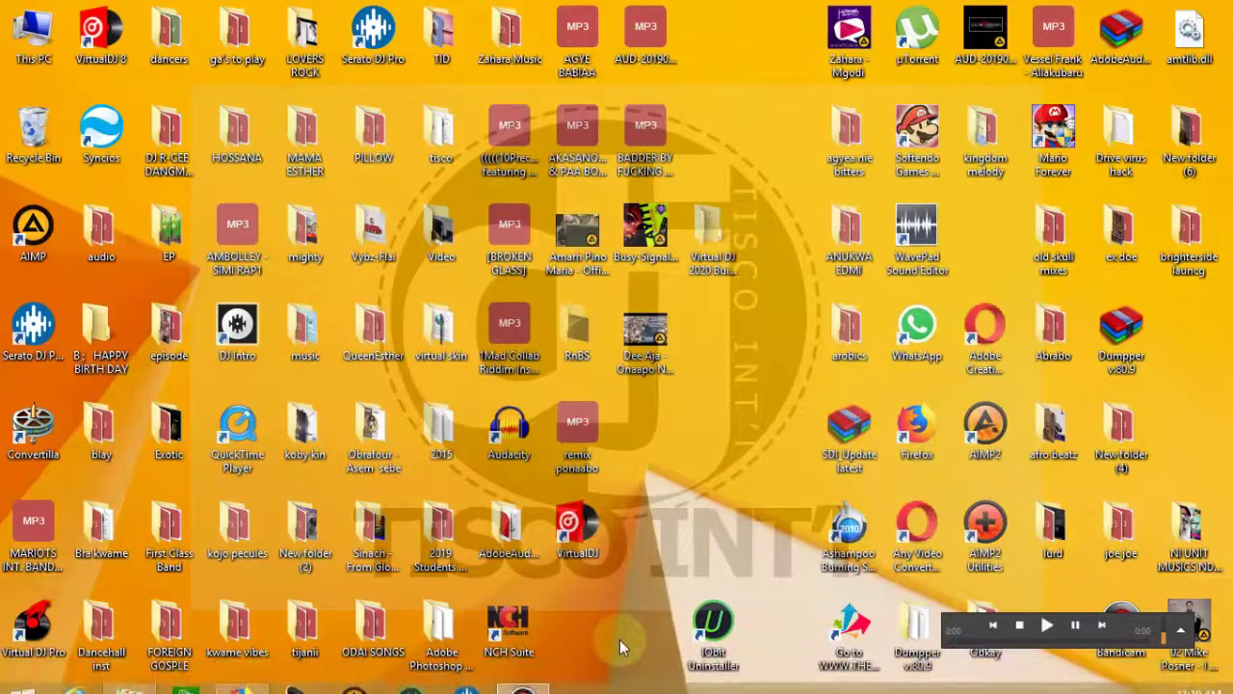
double_click(578, 530)
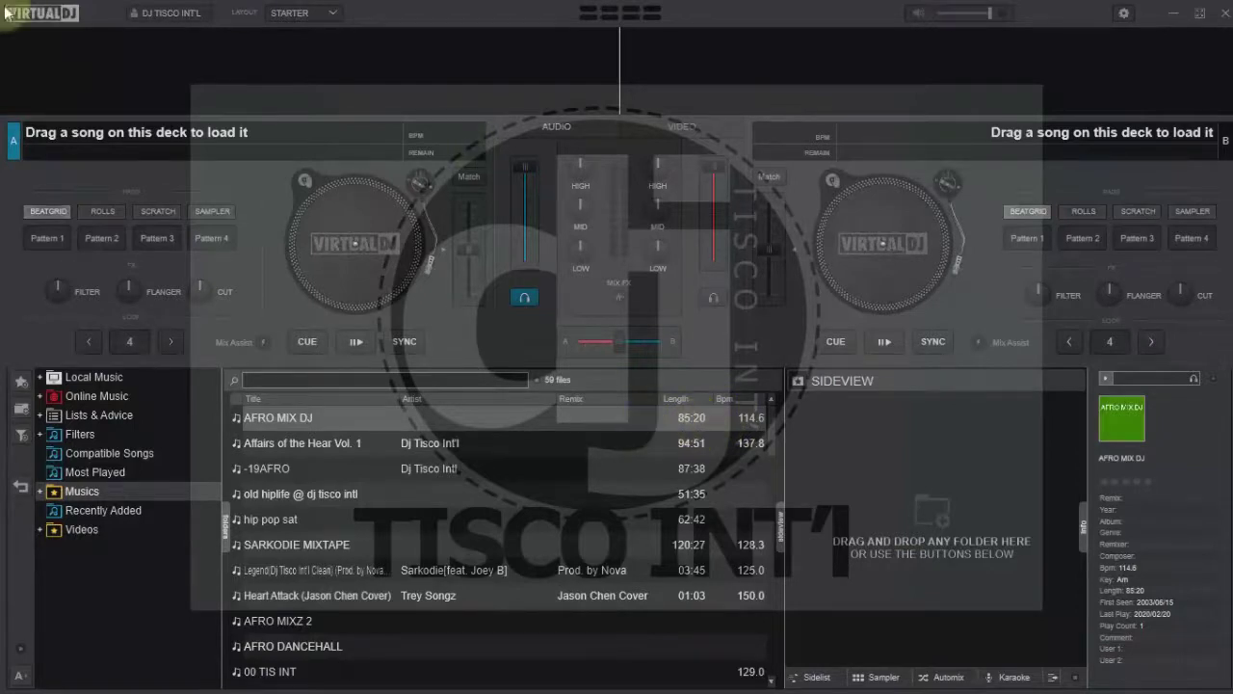
click(329, 15)
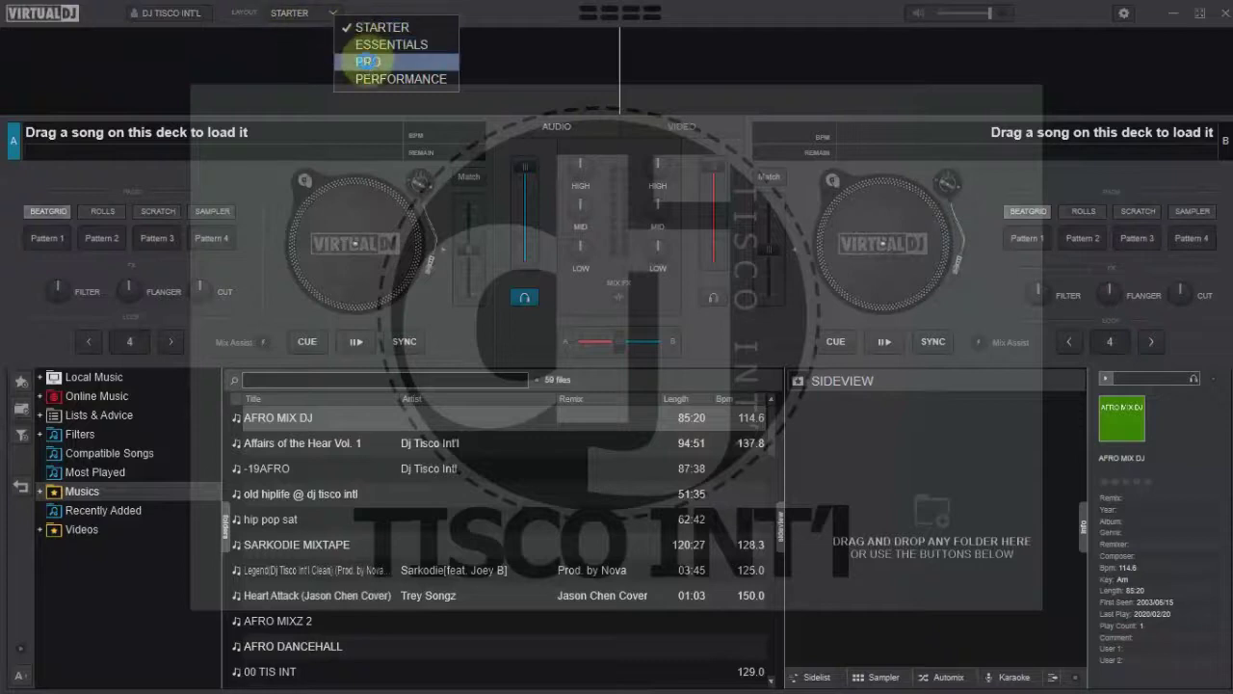
click(372, 63)
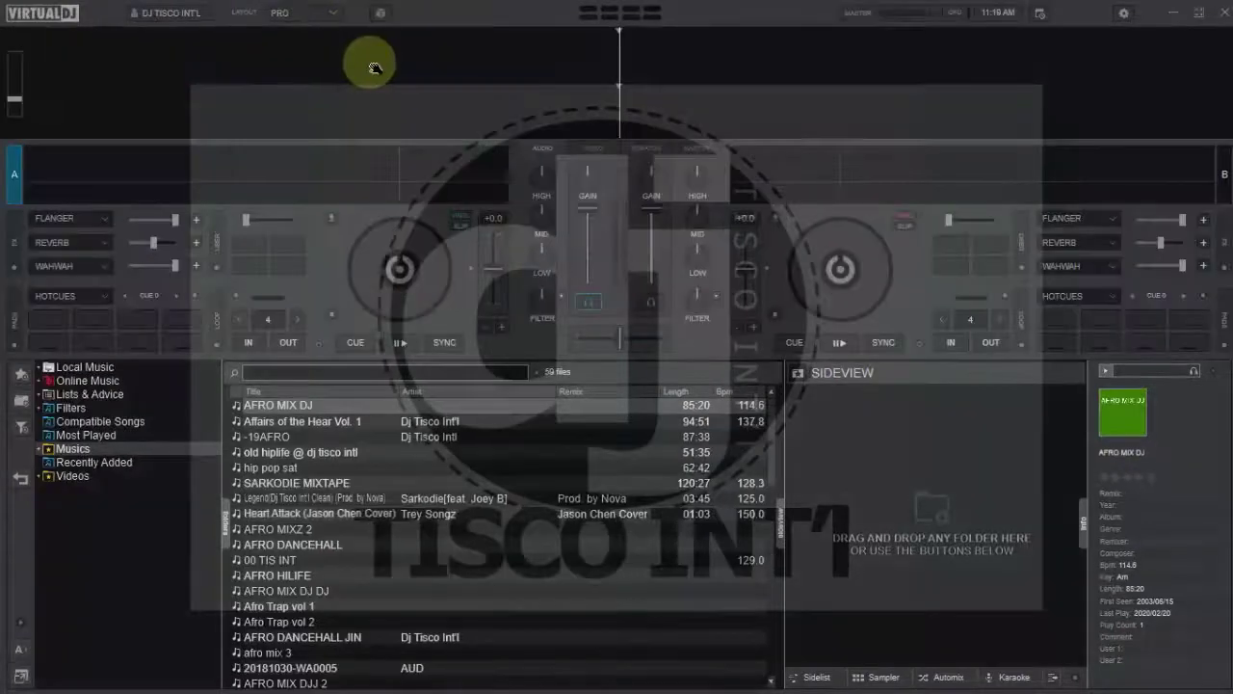
- Browse Local Music > Hard Drives > Removable Disk (I:) and open the pen drive folder's 33 tracks
click(40, 368)
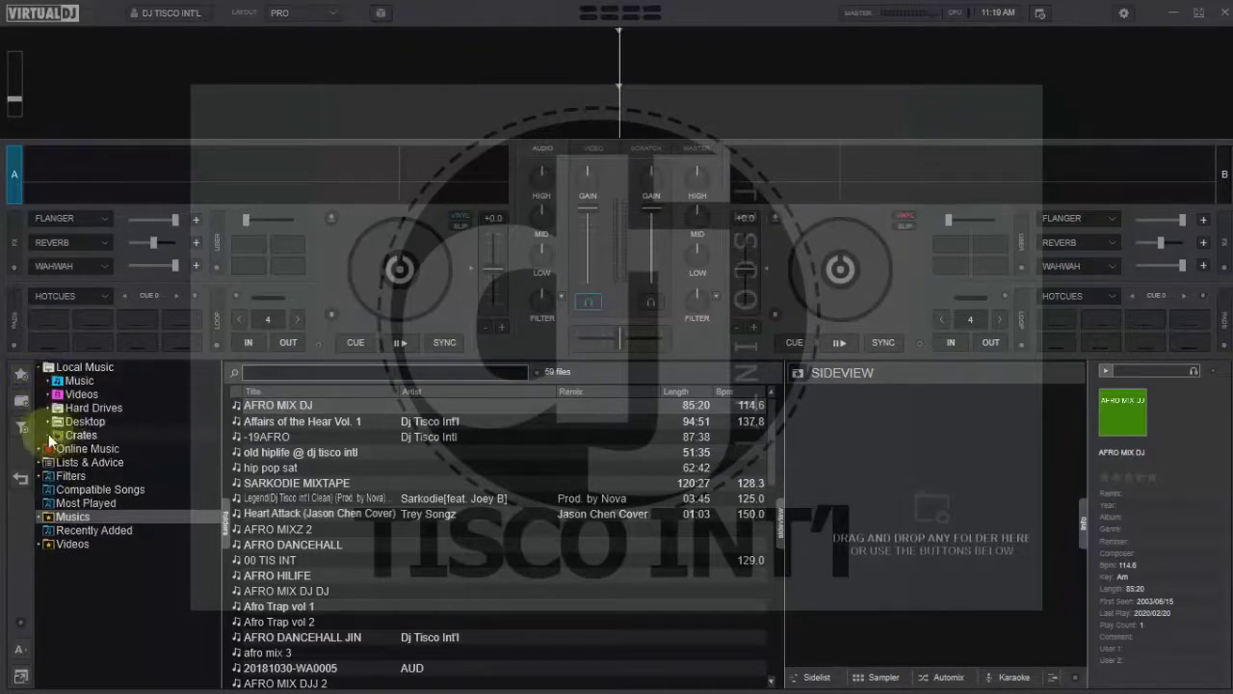
click(48, 407)
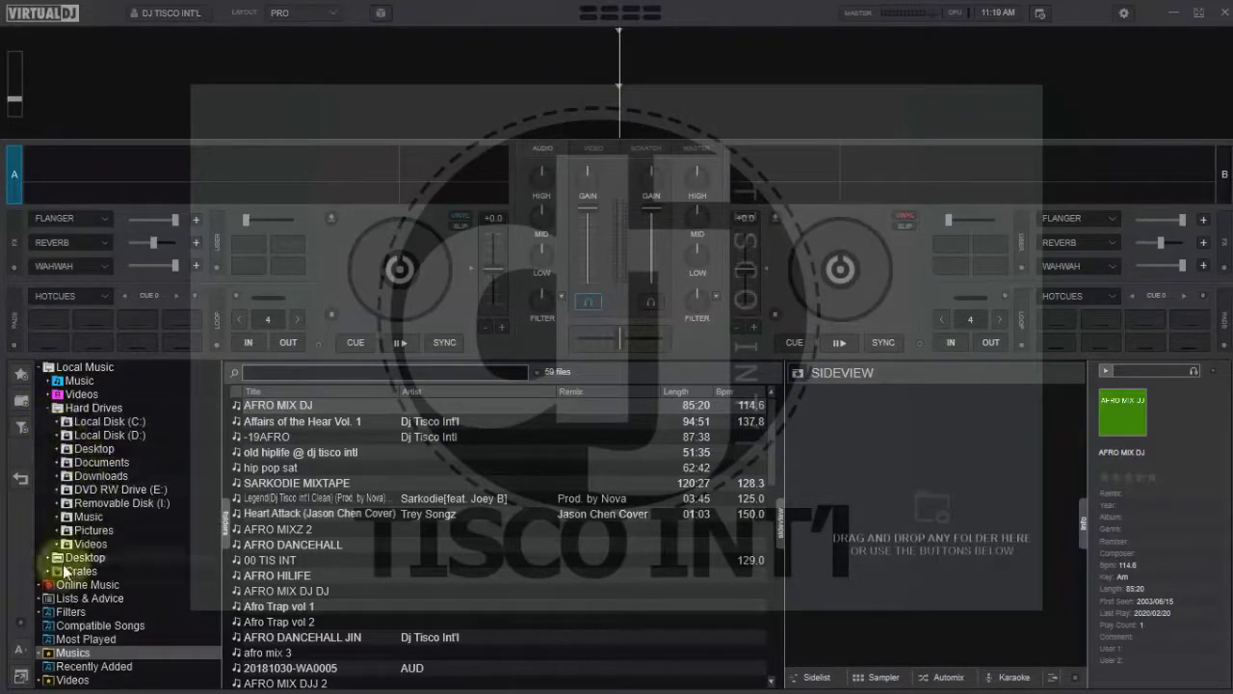
click(57, 503)
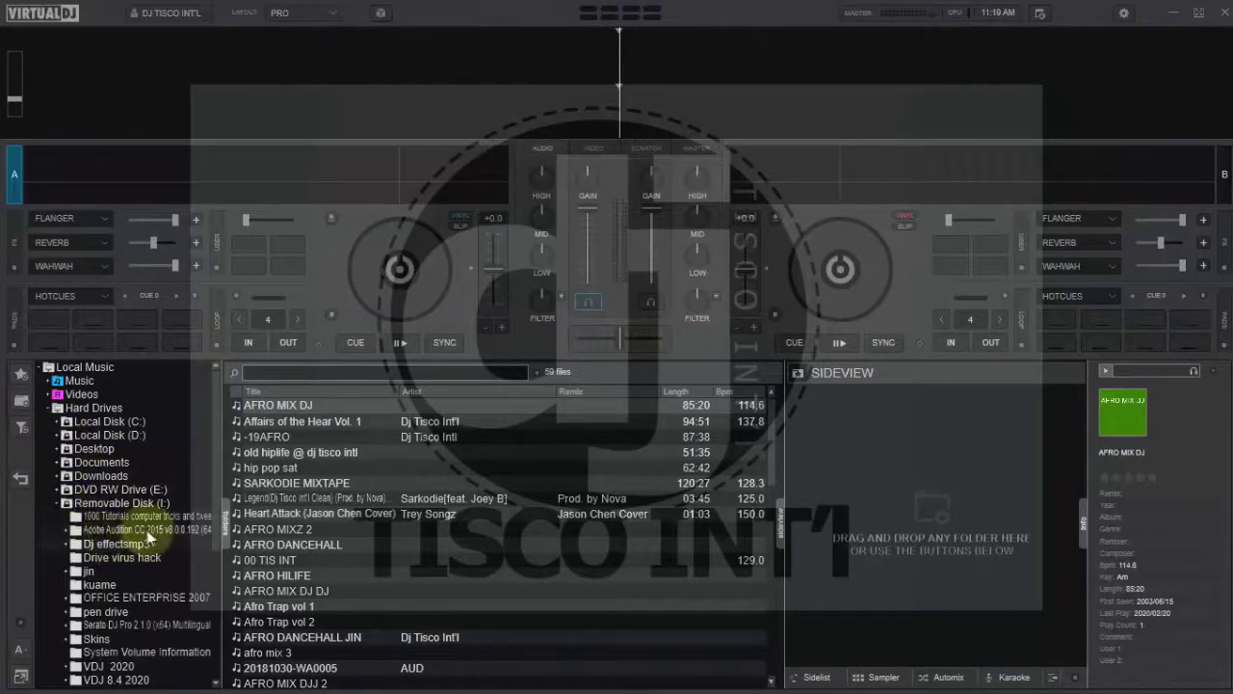
click(99, 503)
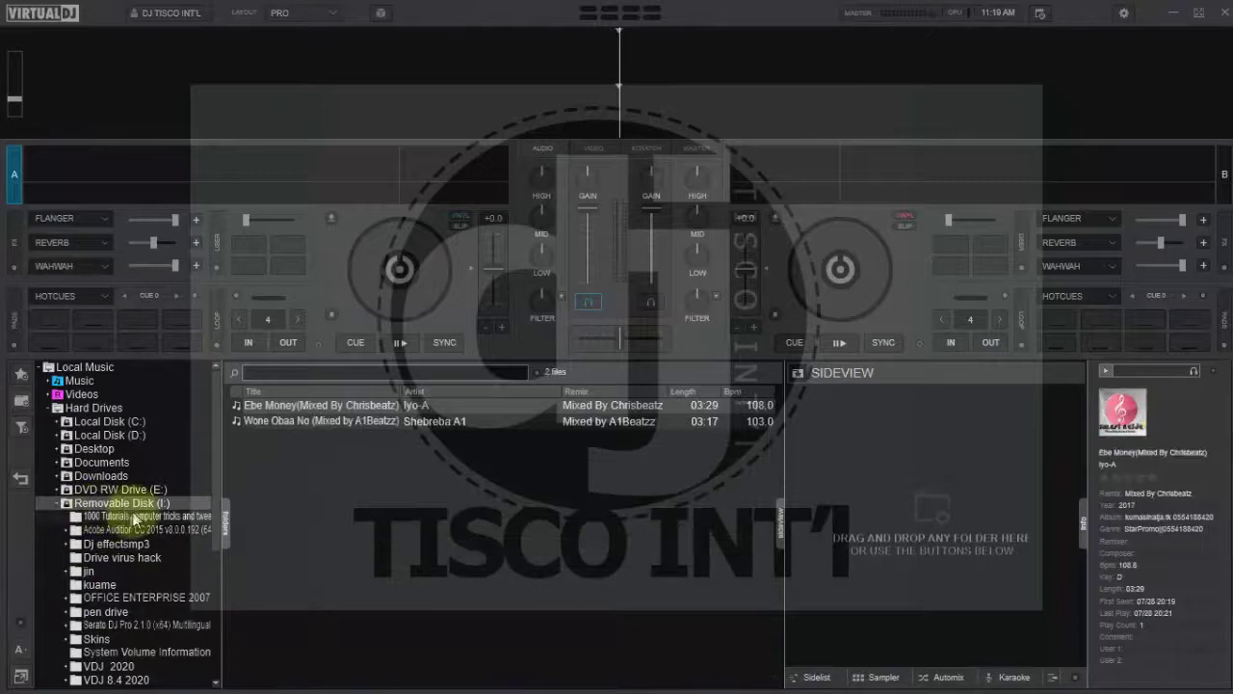
scroll(108, 547, down, 1)
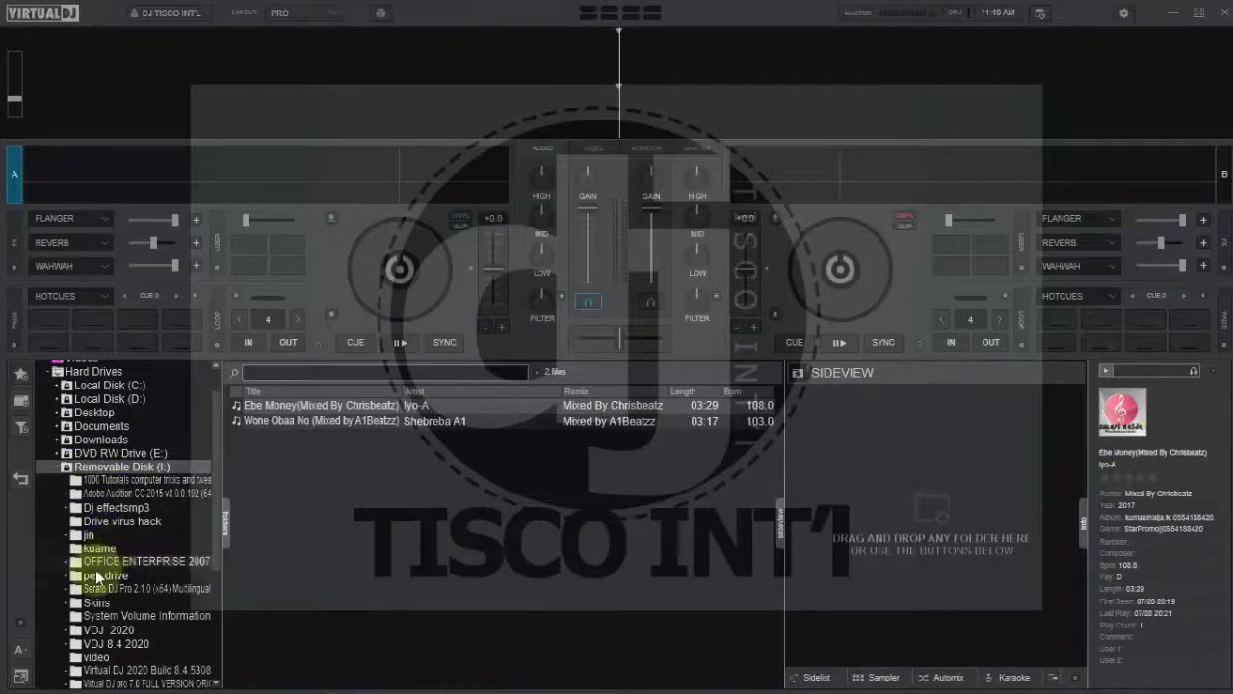
double_click(97, 576)
scroll(353, 544, down, 1)
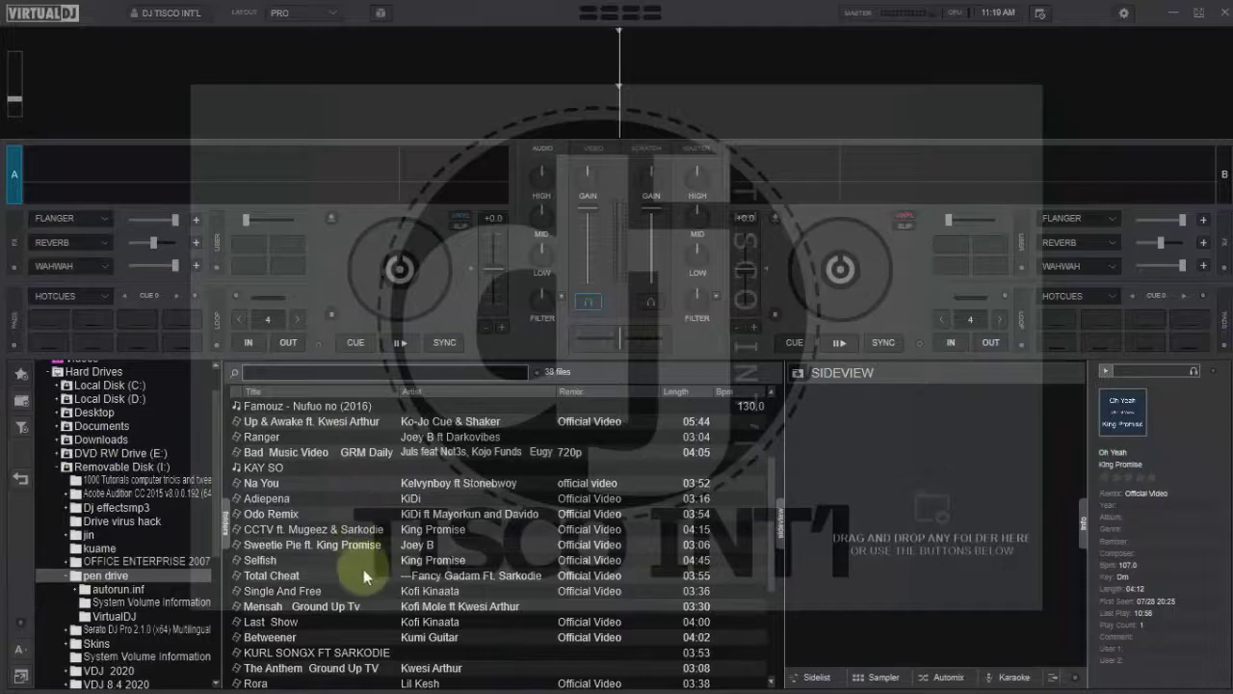
- Load Total Cheat onto deck A, position the video preview, and start playback
drag(361, 580, 409, 269)
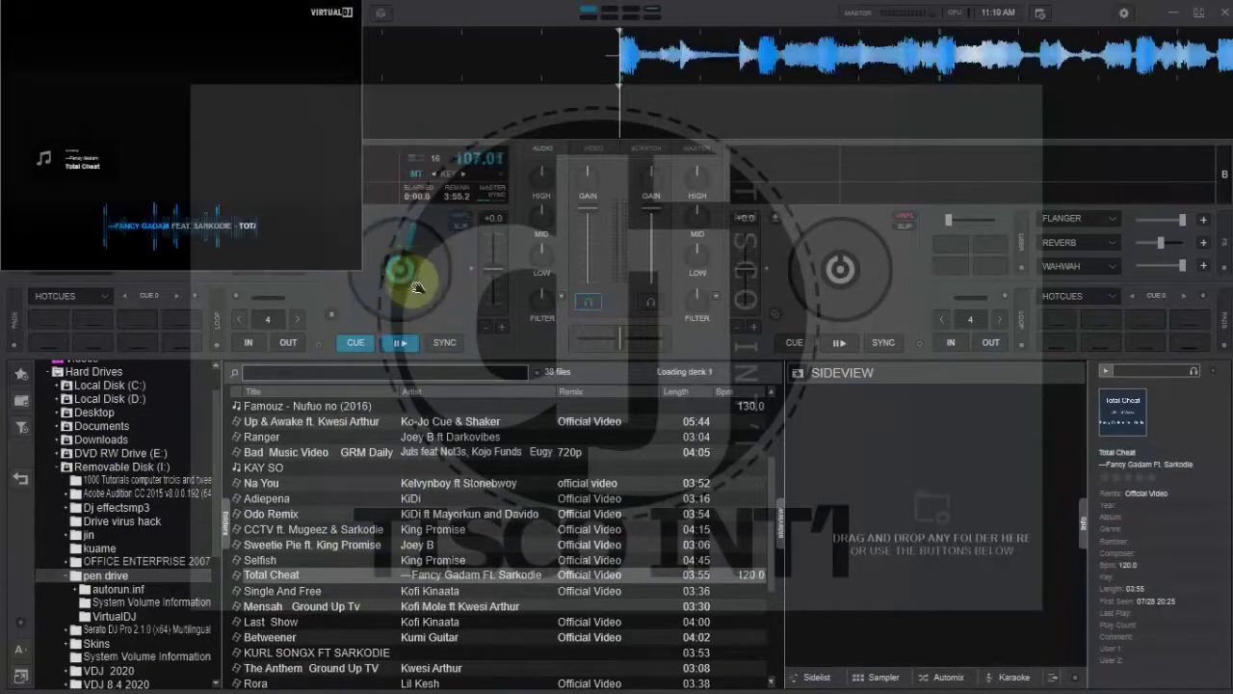
drag(313, 89, 319, 146)
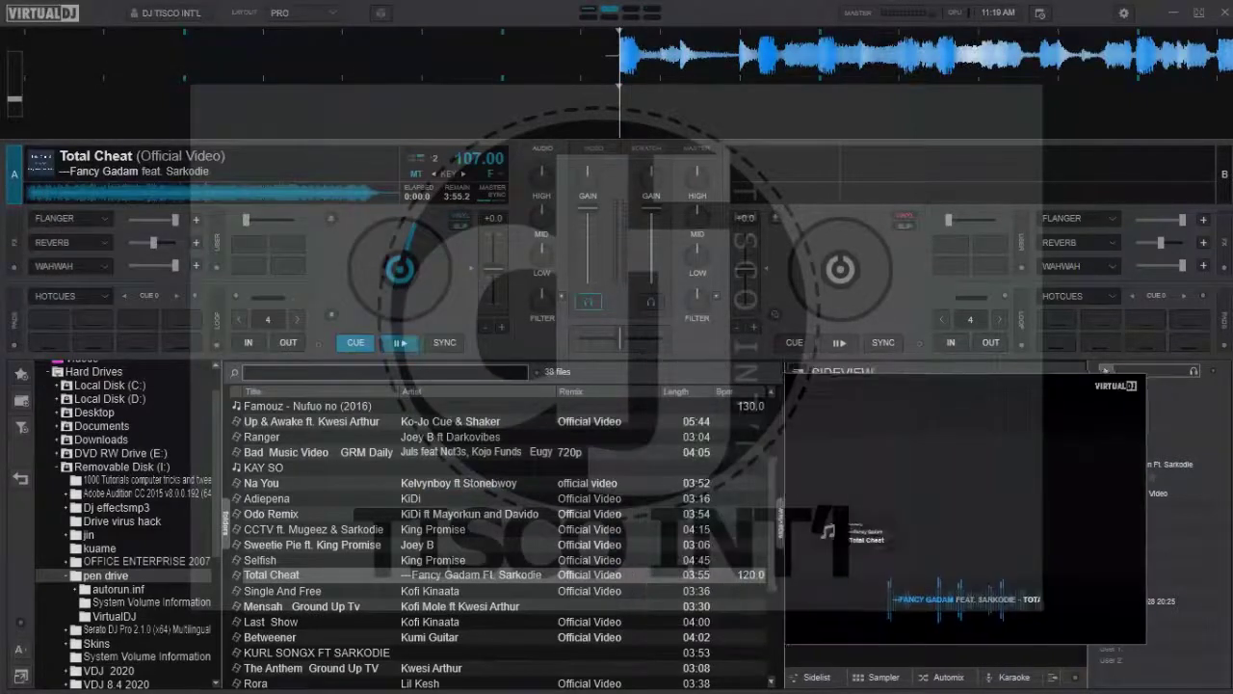
click(399, 344)
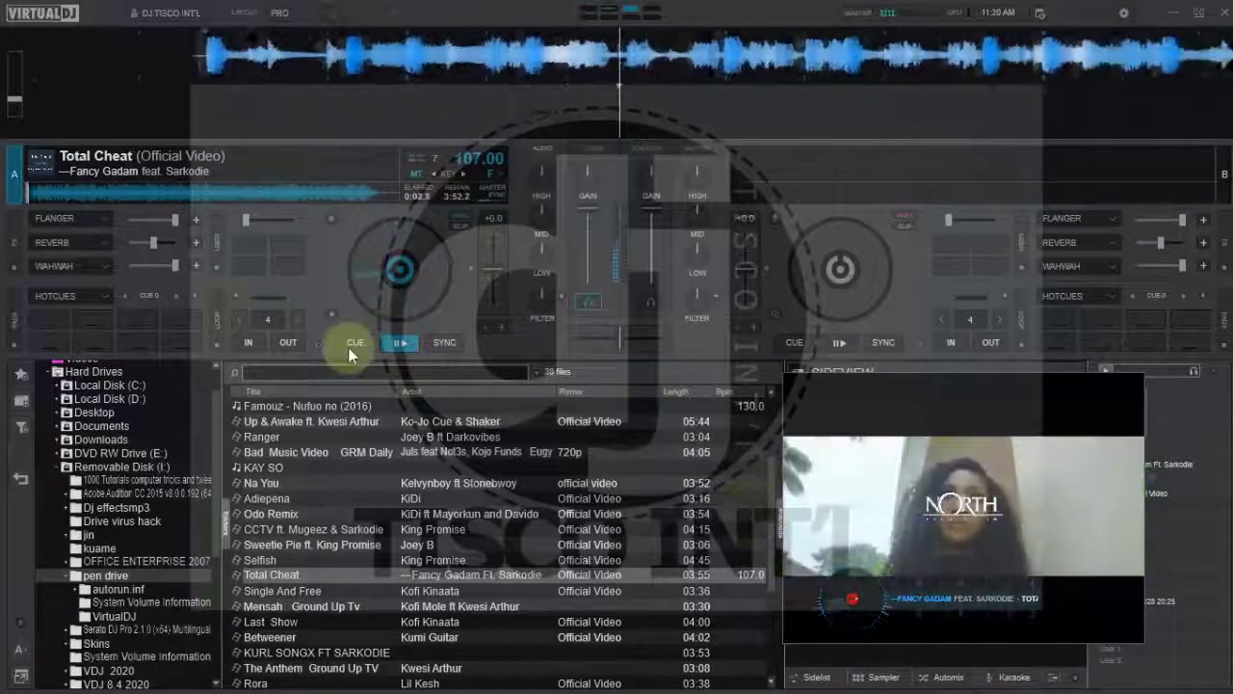
- Stop deck A, show the mixer's MASTER controls, and restart Total Cheat
click(352, 344)
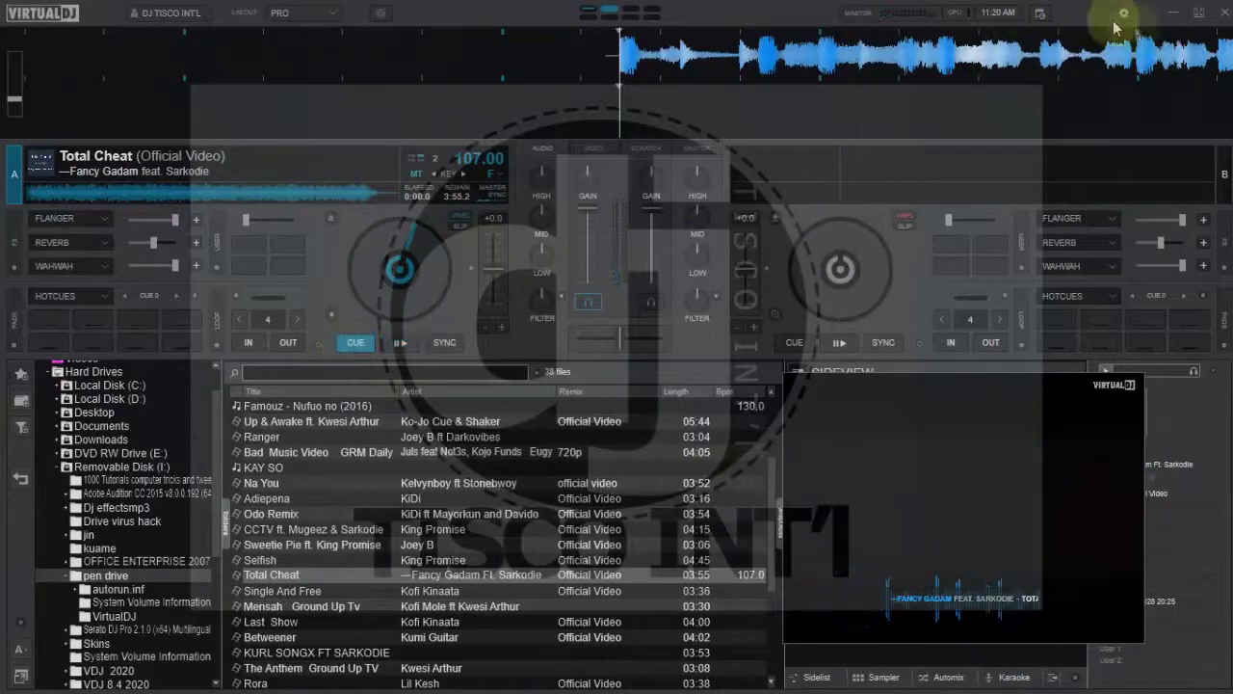
click(702, 148)
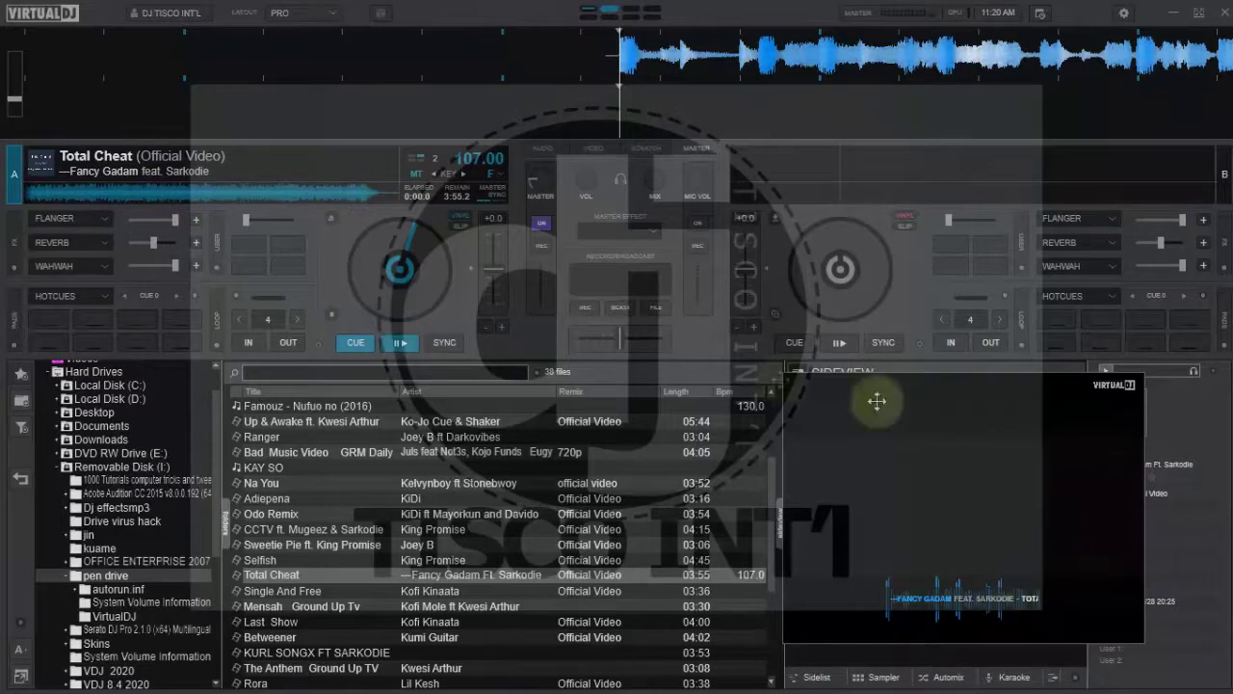
click(403, 344)
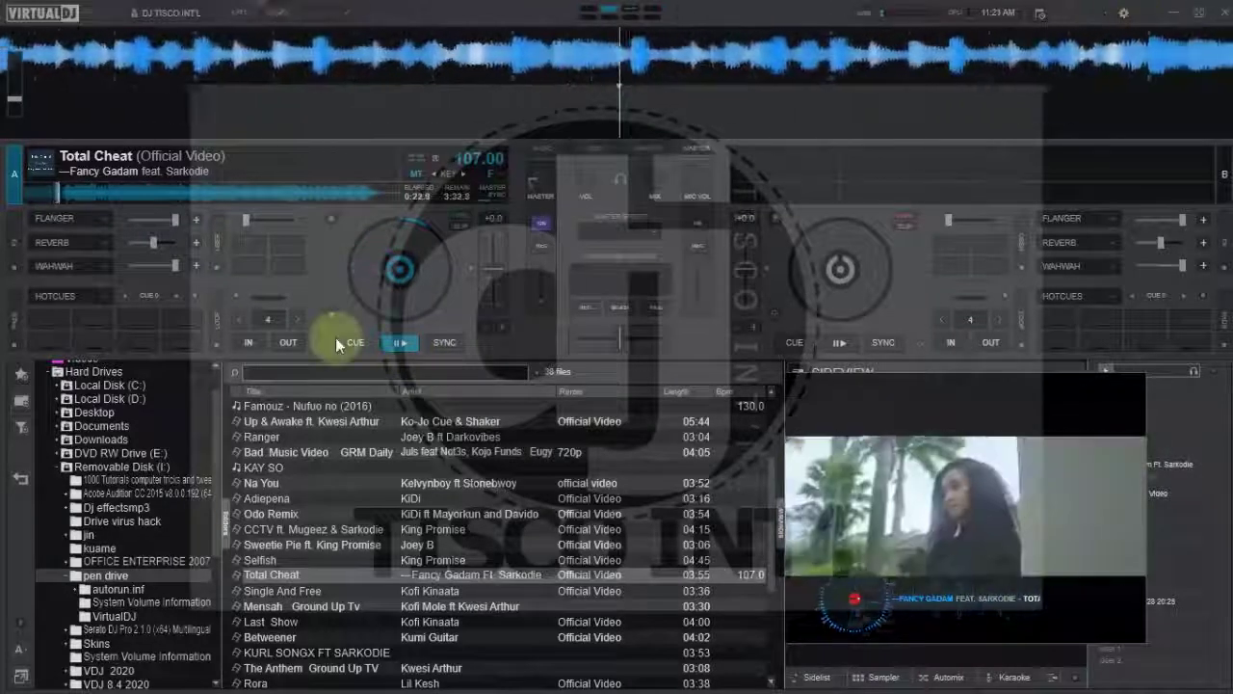
- Stop deck A and open Options & Tweaks with Search set to 'all settings'
click(343, 338)
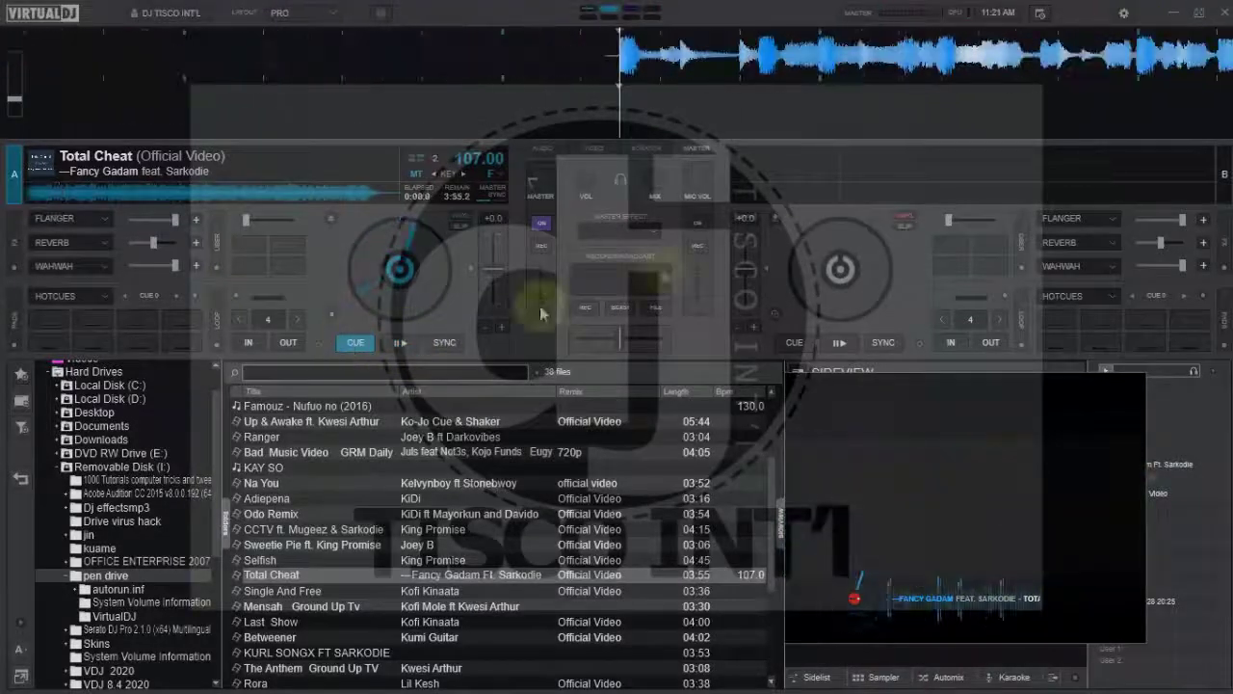
click(1118, 18)
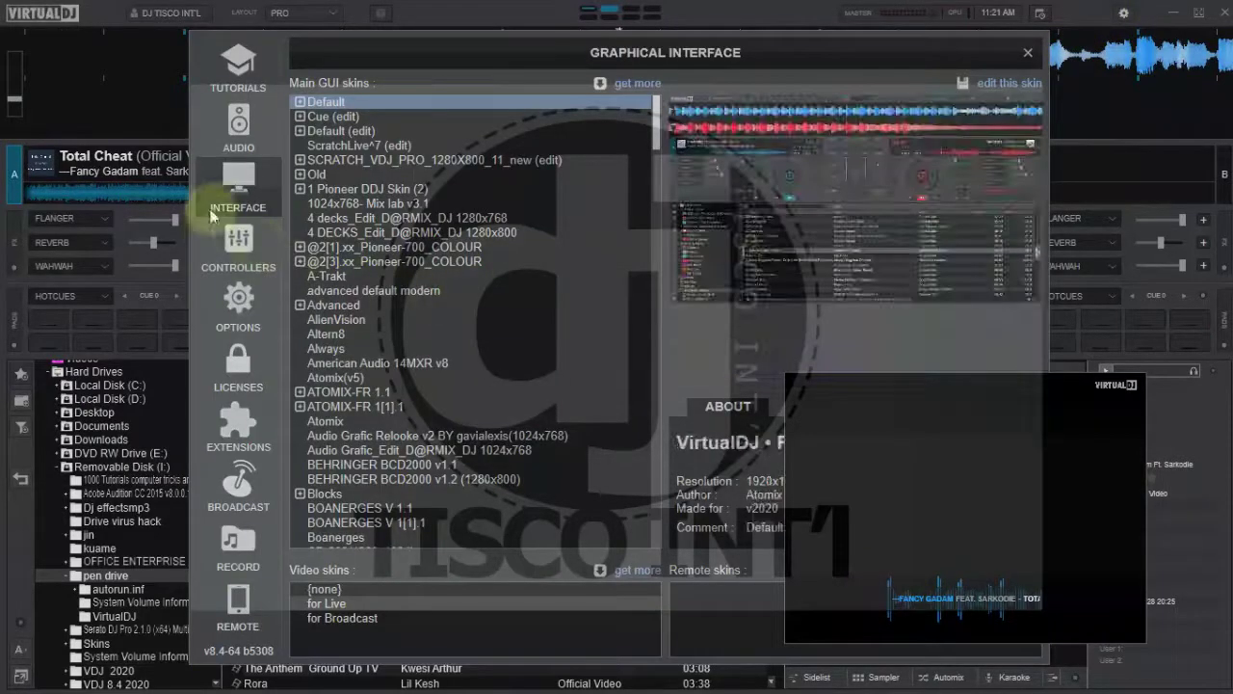
click(238, 318)
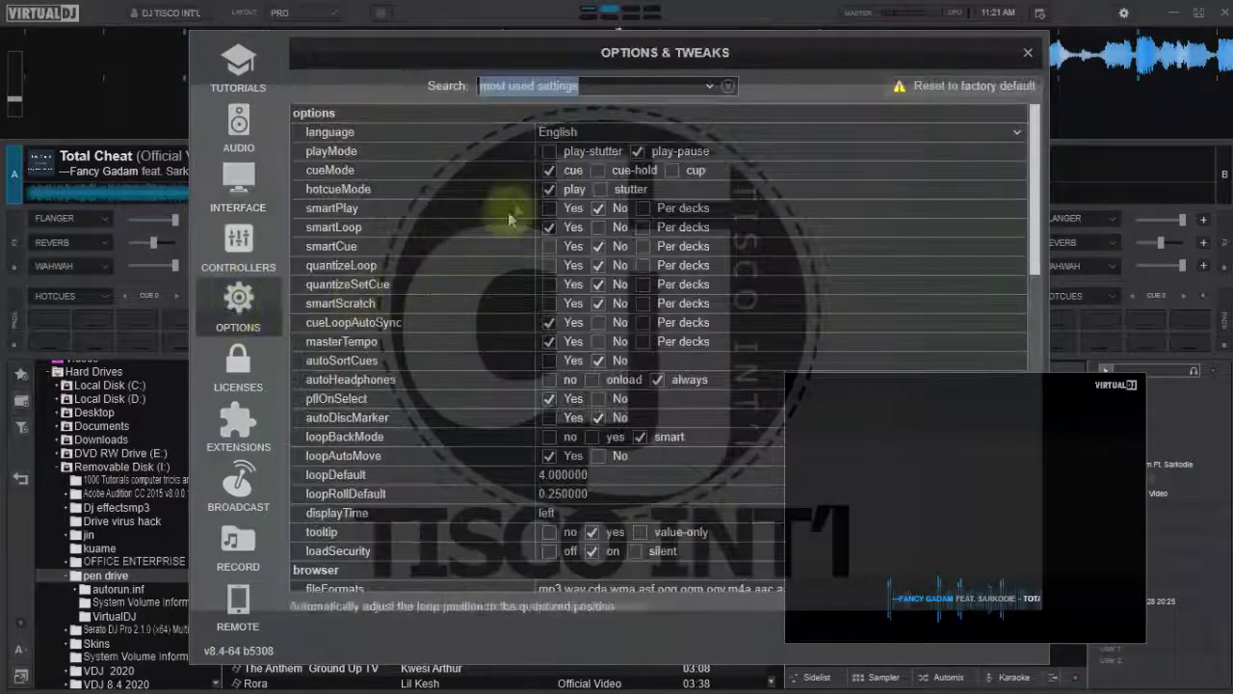
click(709, 88)
click(504, 125)
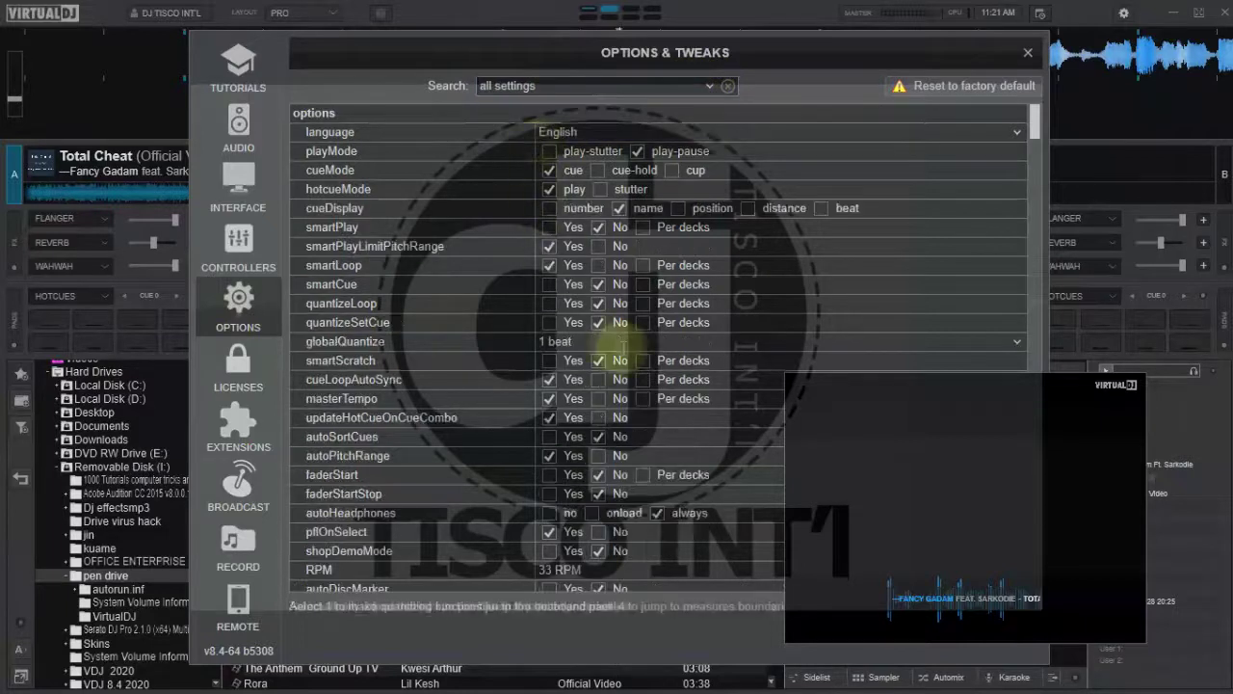
- Scroll the settings list to the video logo options, moving the video preview aside
scroll(621, 345, down, 3)
scroll(621, 344, down, 2)
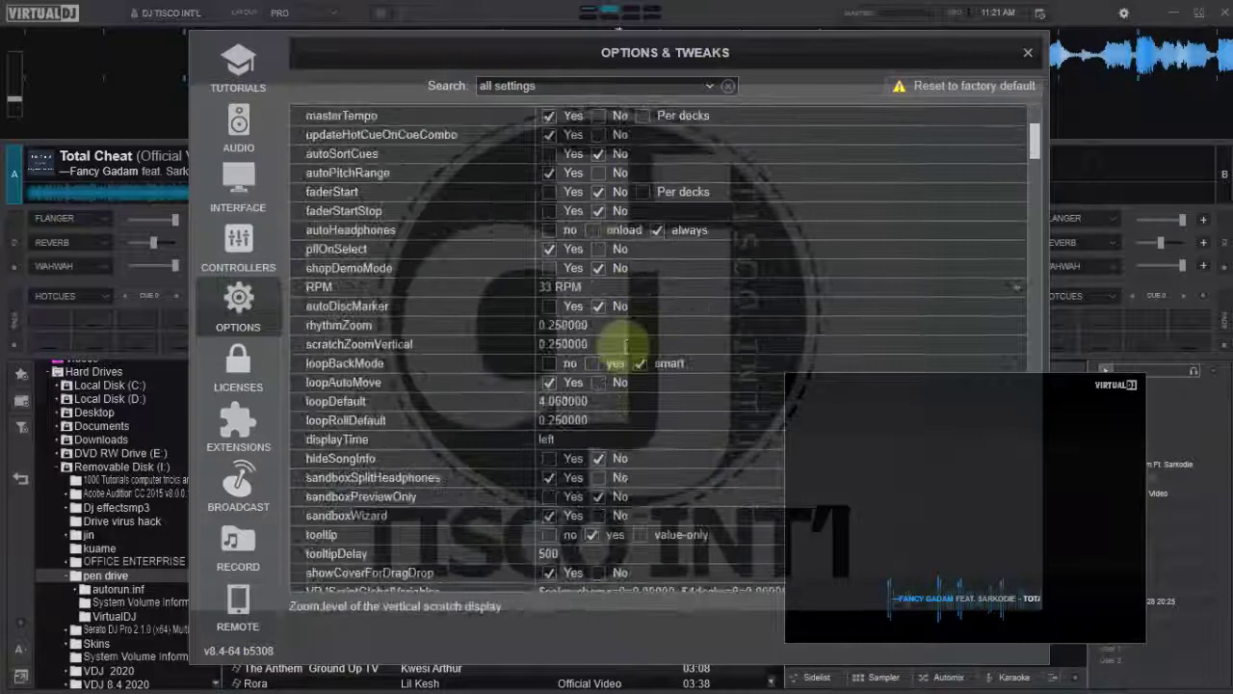
scroll(622, 345, down, 6)
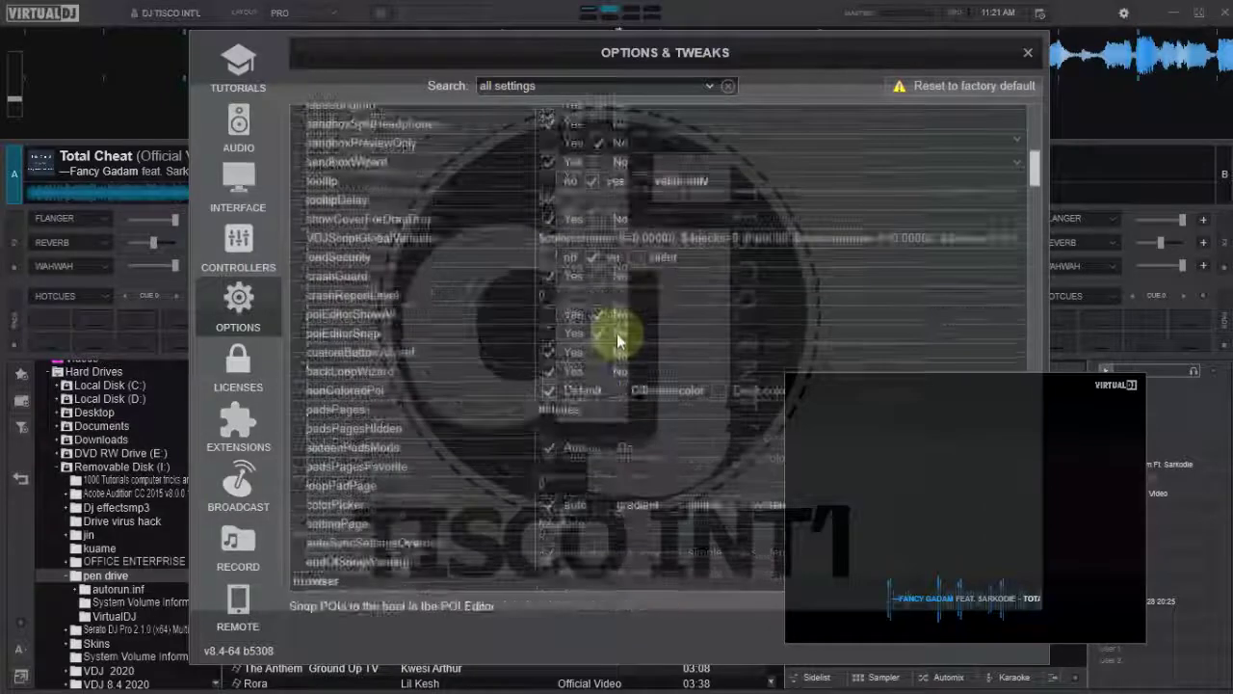
scroll(616, 337, down, 8)
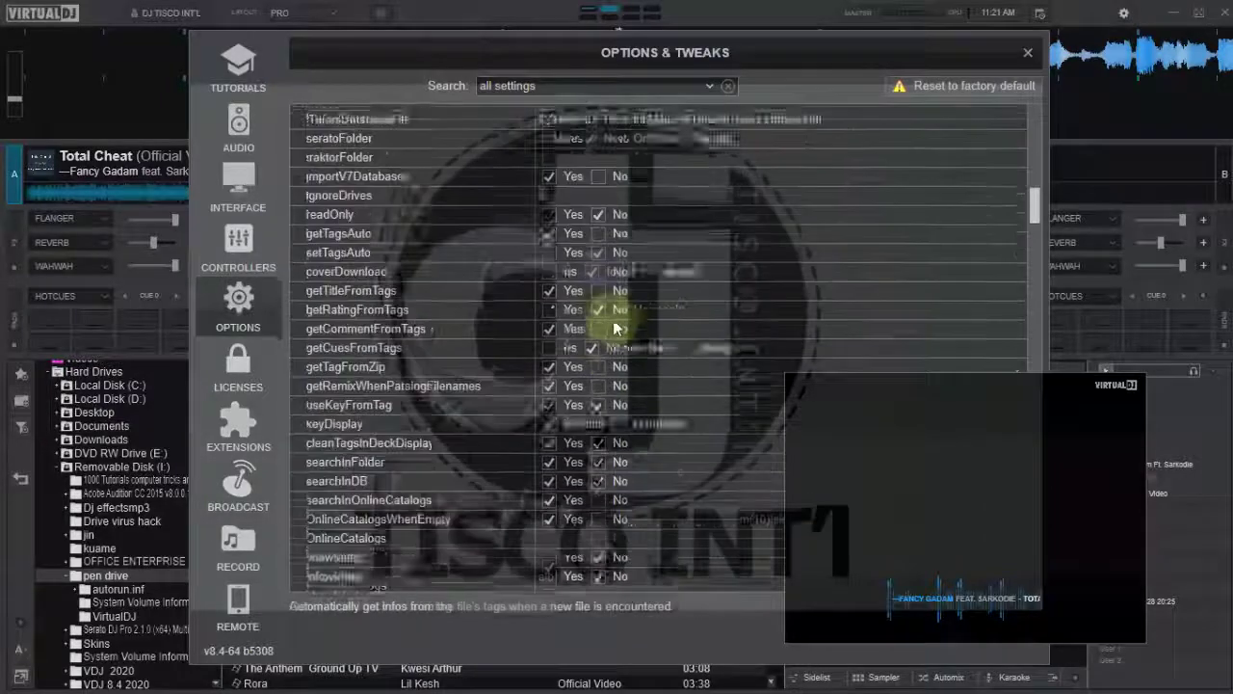
scroll(614, 328, down, 10)
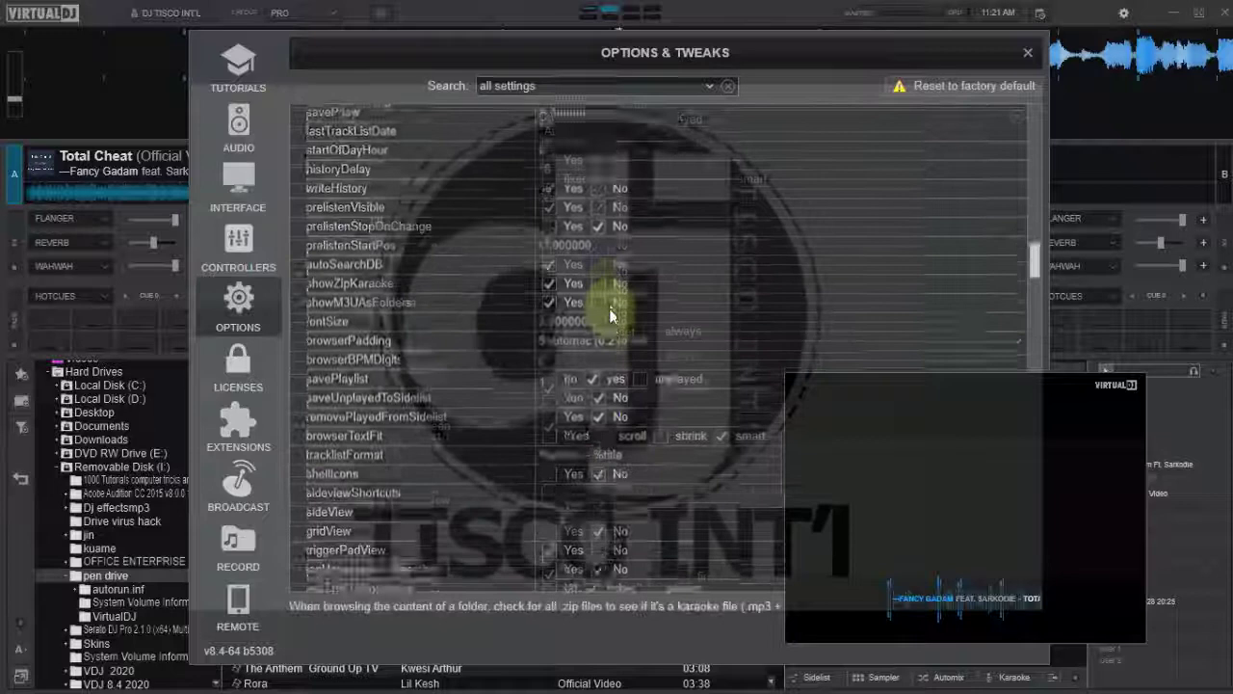
scroll(614, 315, down, 10)
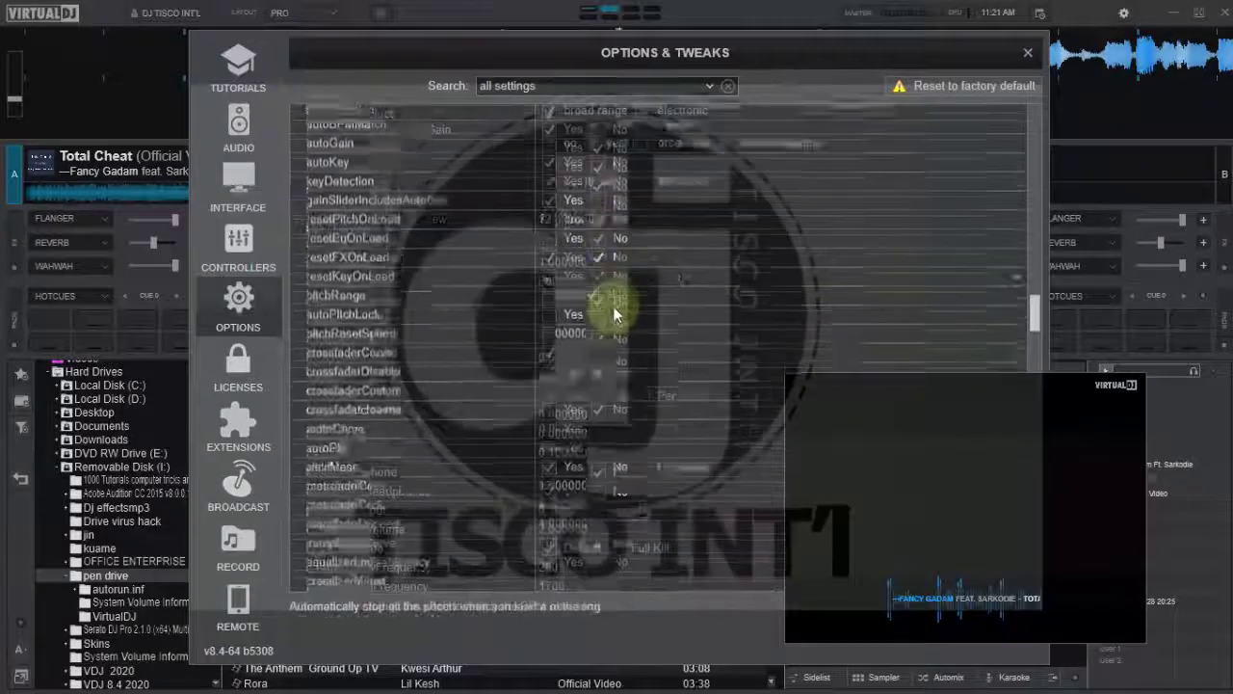
scroll(614, 315, down, 8)
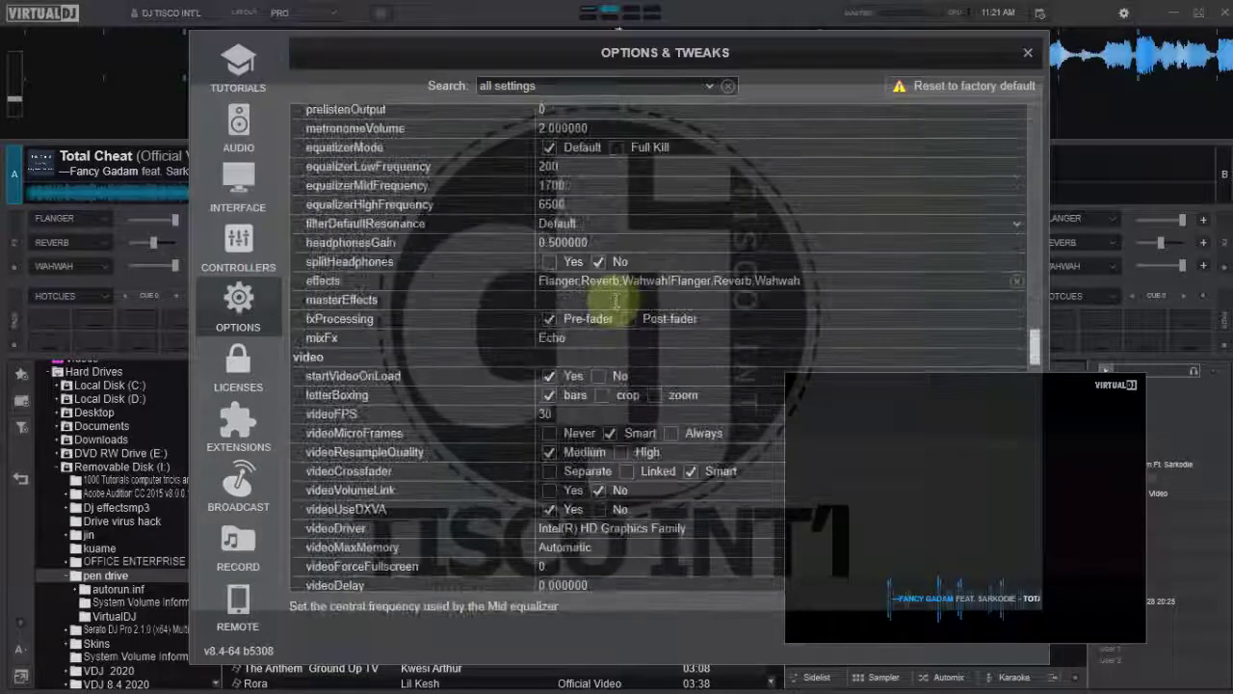
scroll(617, 302, down, 1)
drag(896, 395, 1149, 376)
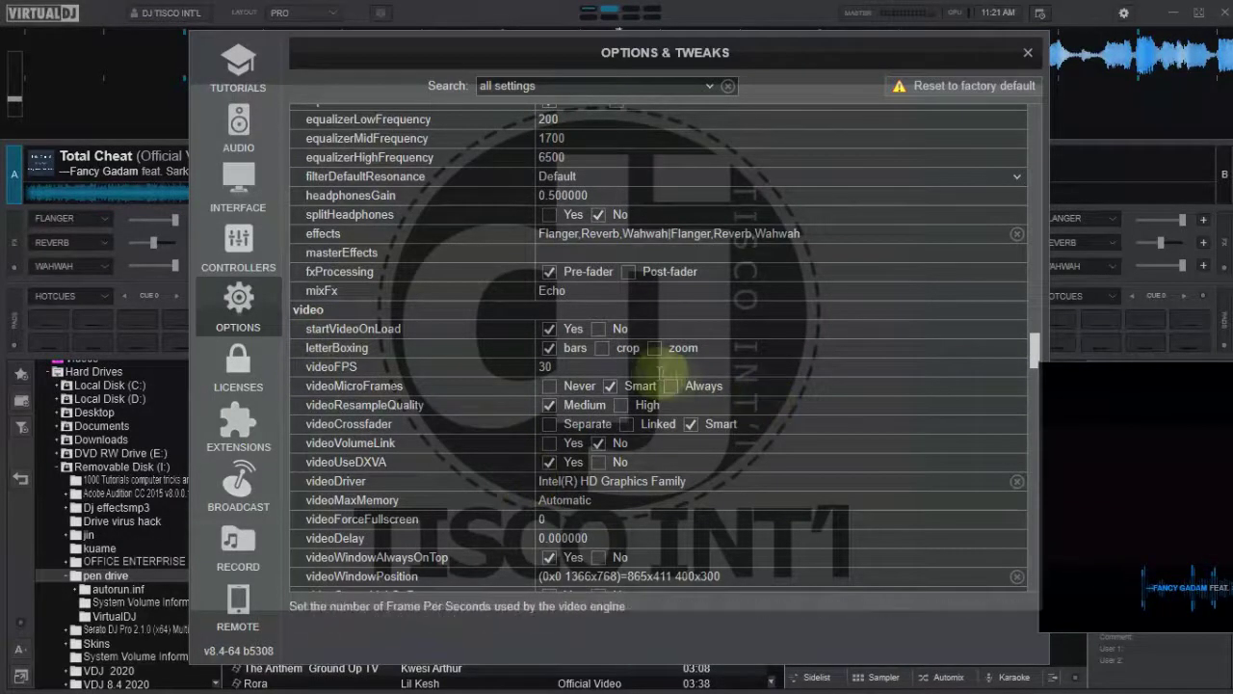
drag(1036, 358, 1034, 372)
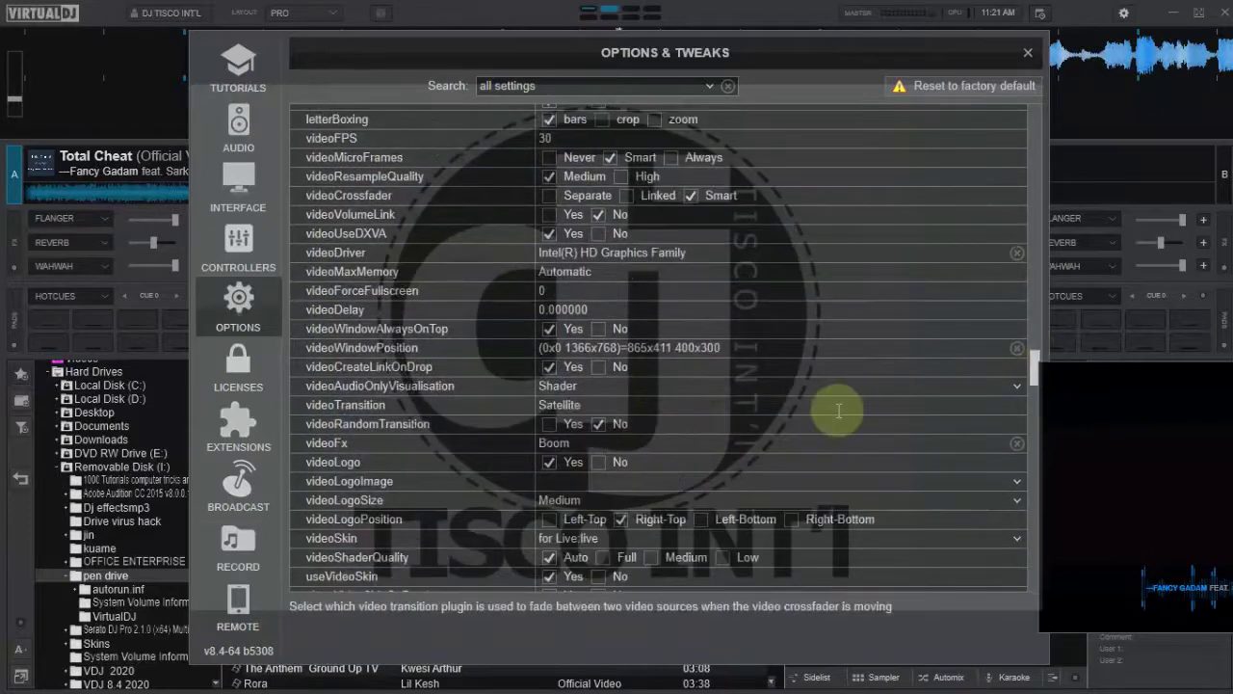
scroll(834, 407, down, 2)
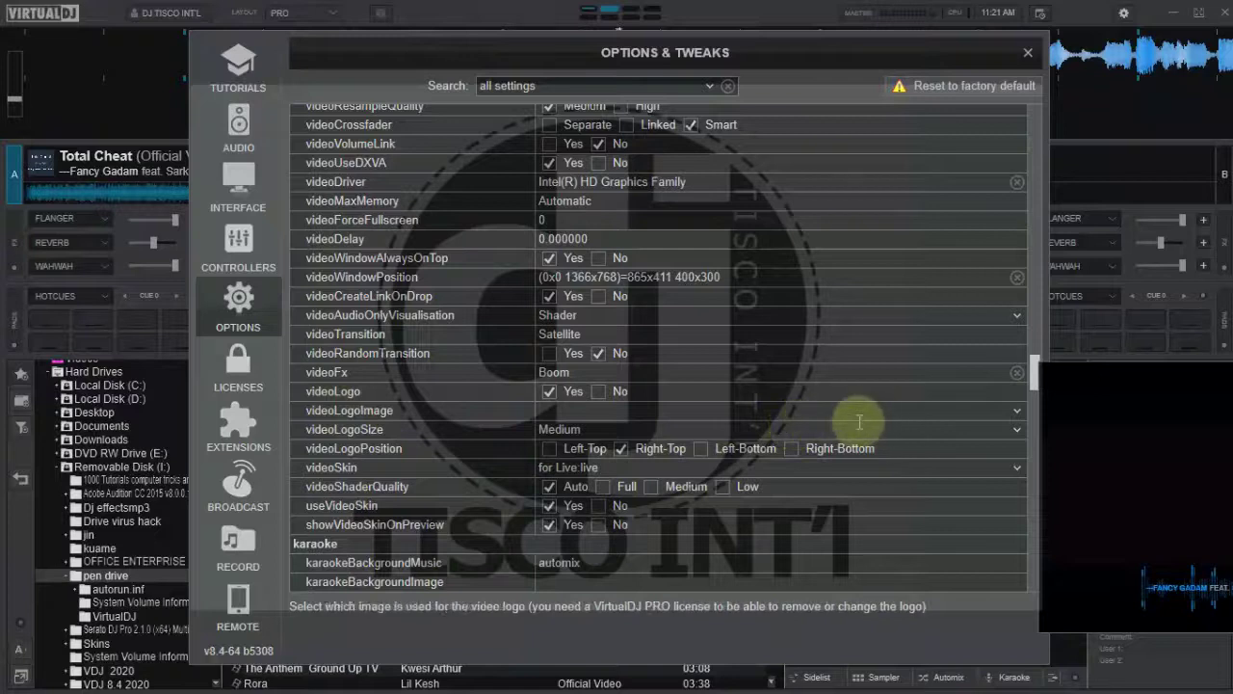
- Set videoLogoImage to IMG-20181106-WA0002.jpg
click(1021, 410)
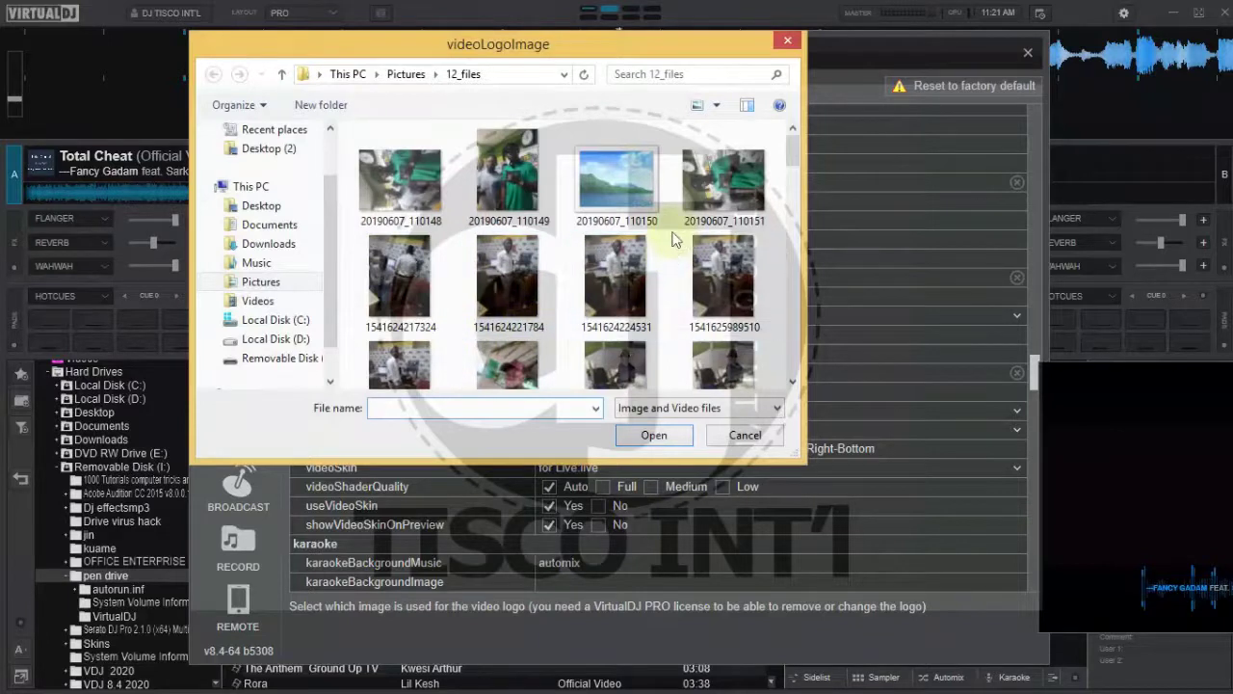
scroll(623, 274, down, 10)
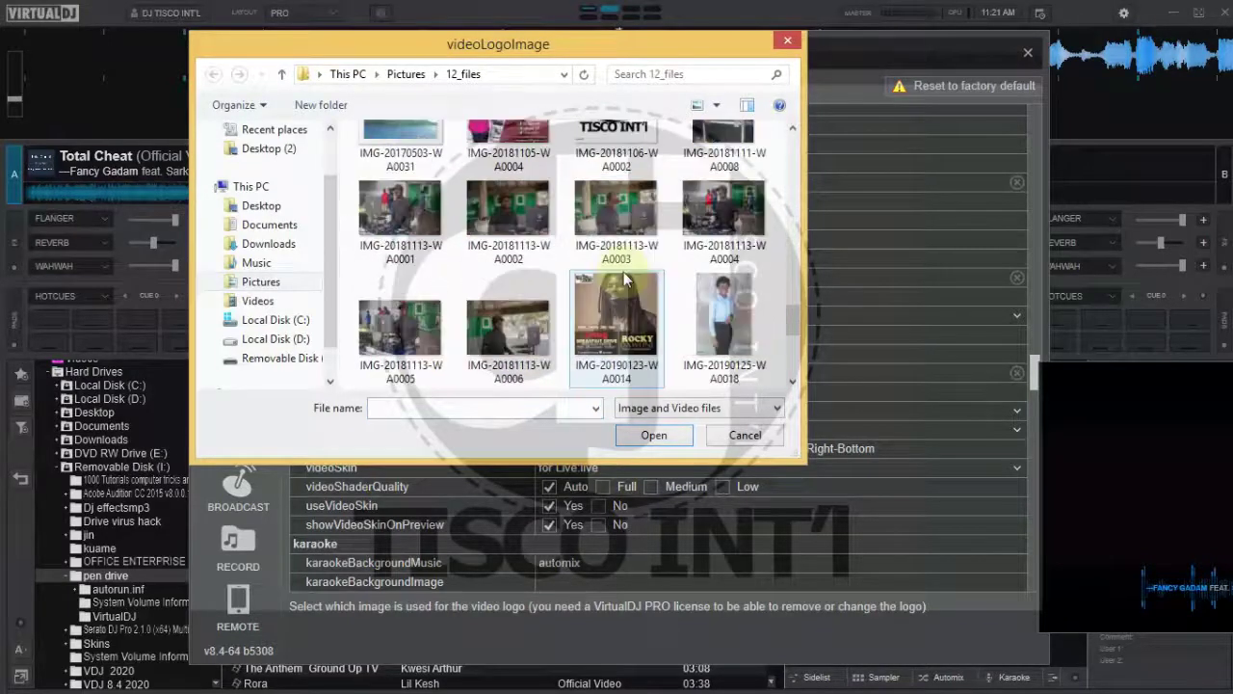
scroll(623, 279, up, 1)
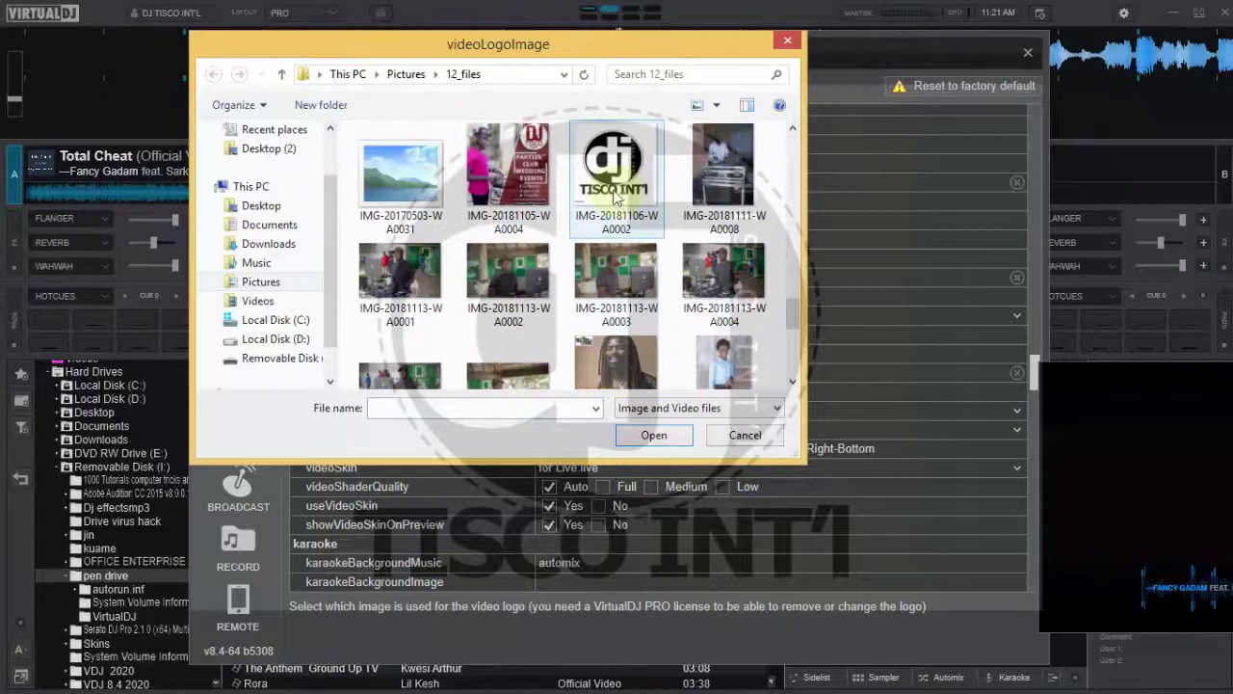
click(655, 436)
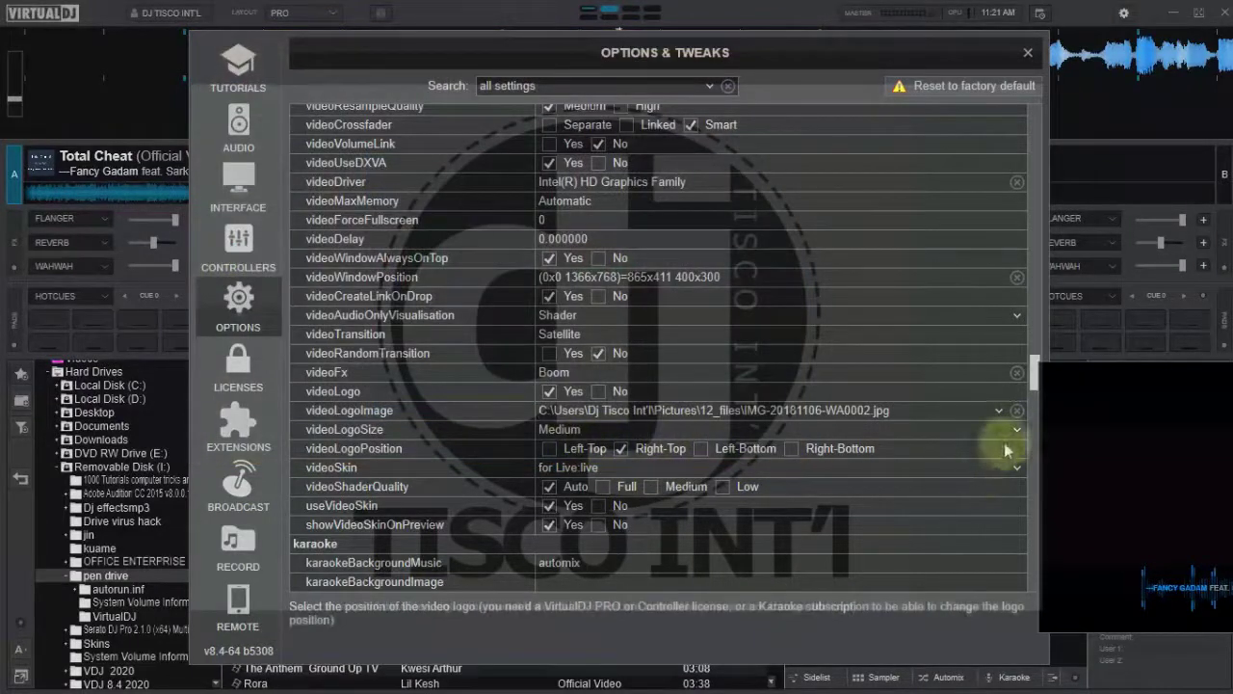
- Change videoLogoSize from Medium to Small
click(1016, 430)
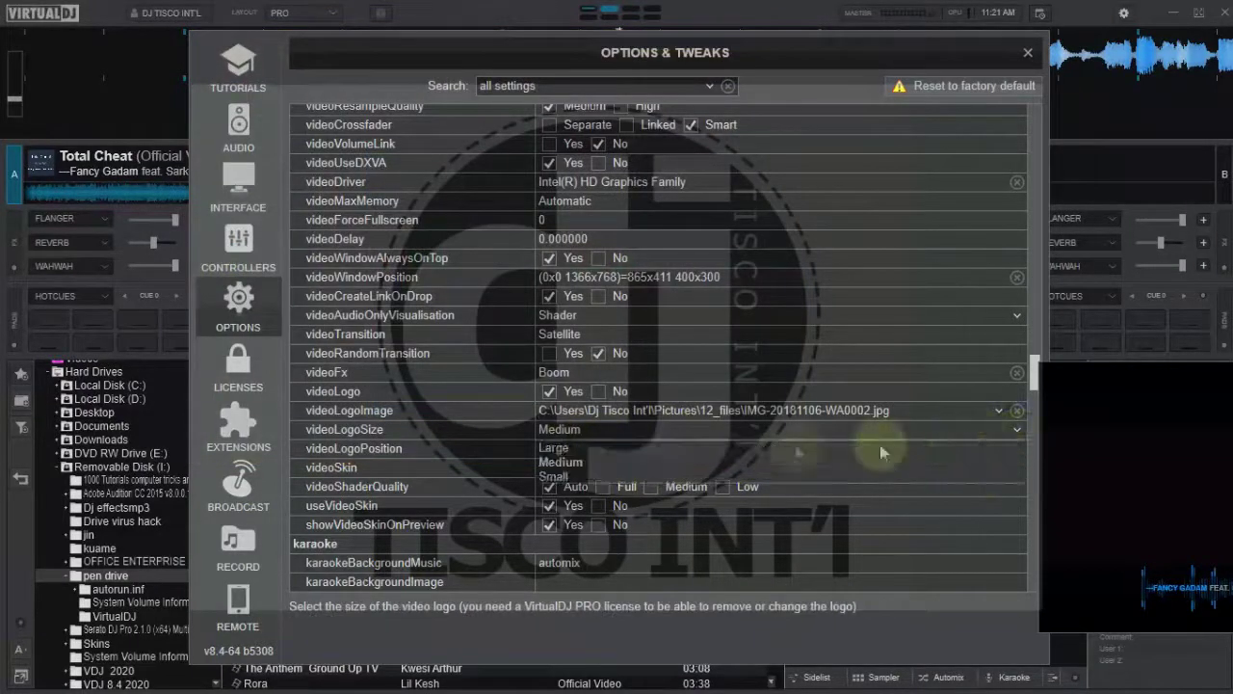
click(560, 478)
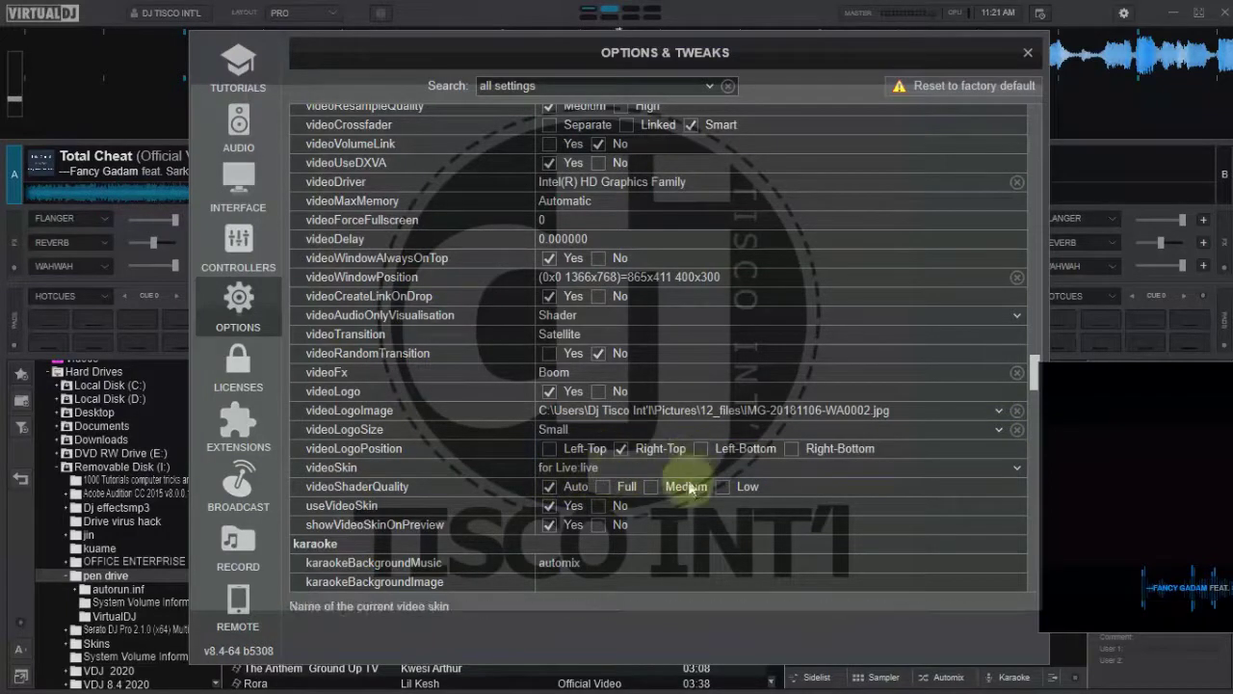
scroll(687, 491, down, 2)
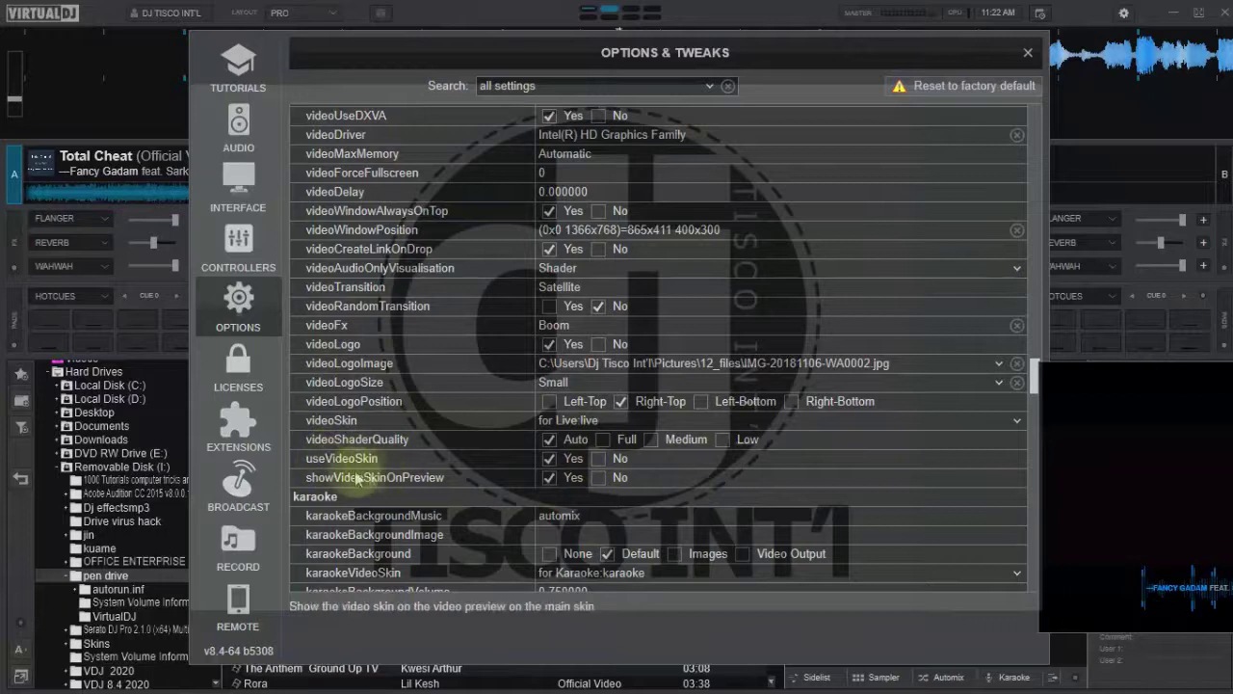
- Set useVideoSkin to No and the video logo position to Right-Bottom
click(597, 459)
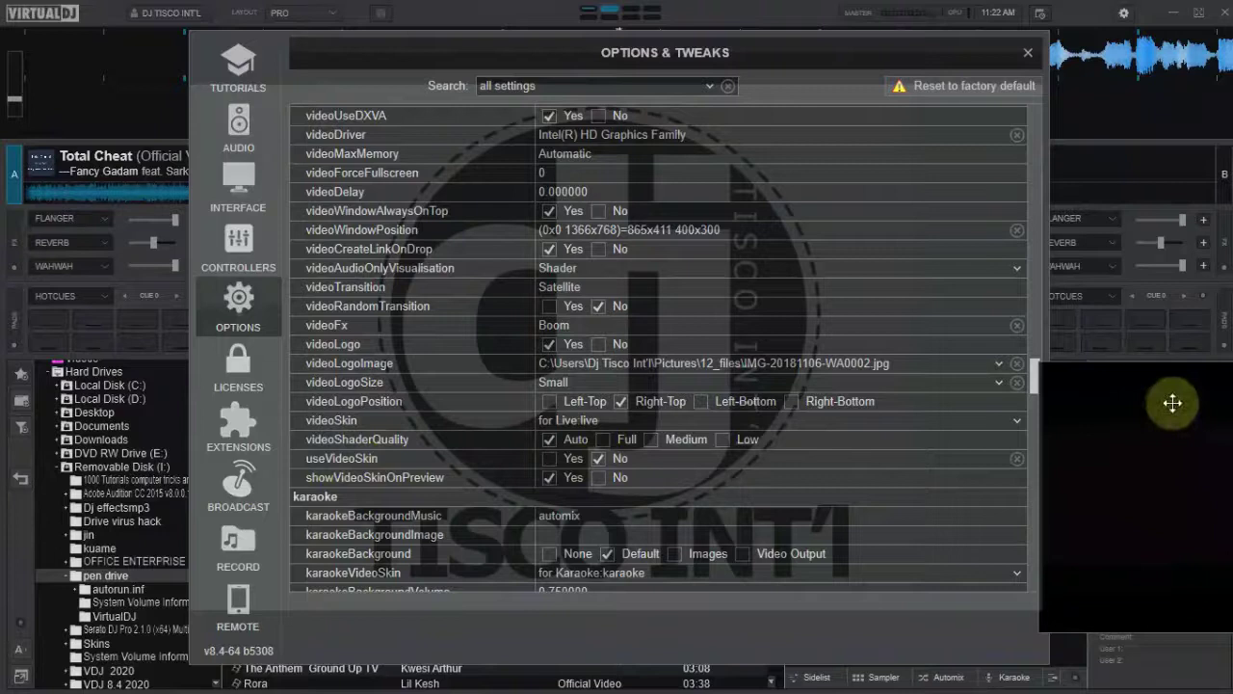
drag(1172, 403, 923, 344)
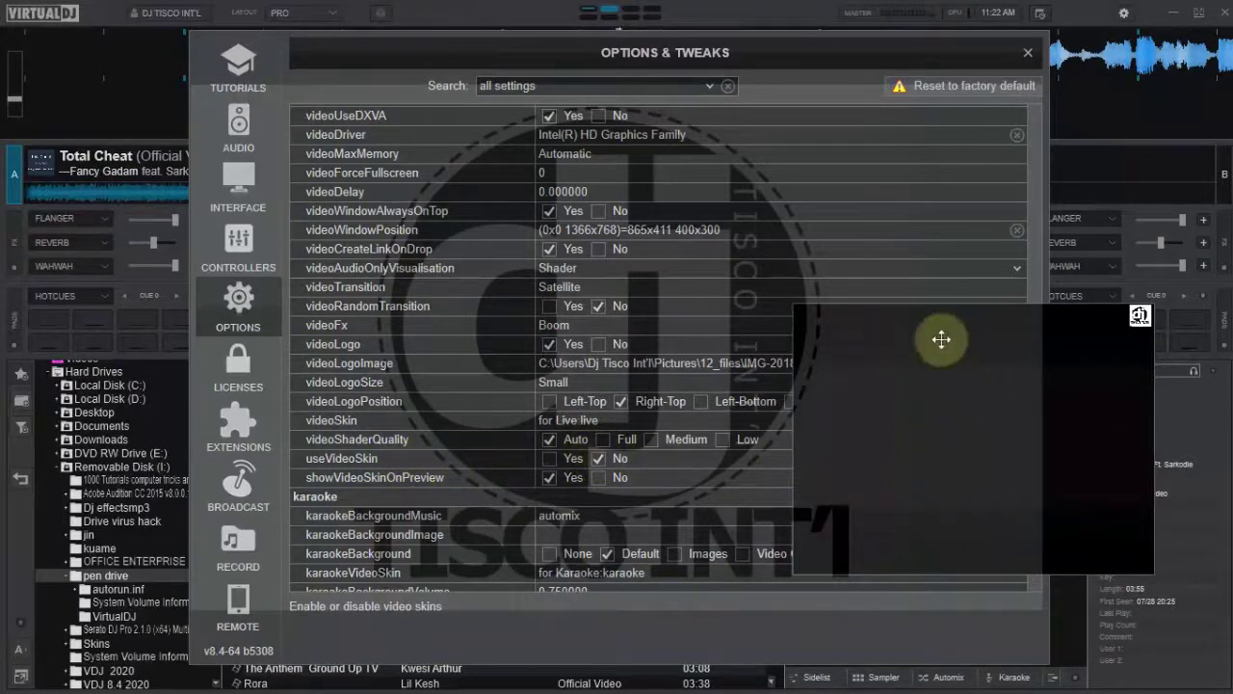
drag(941, 339, 1173, 408)
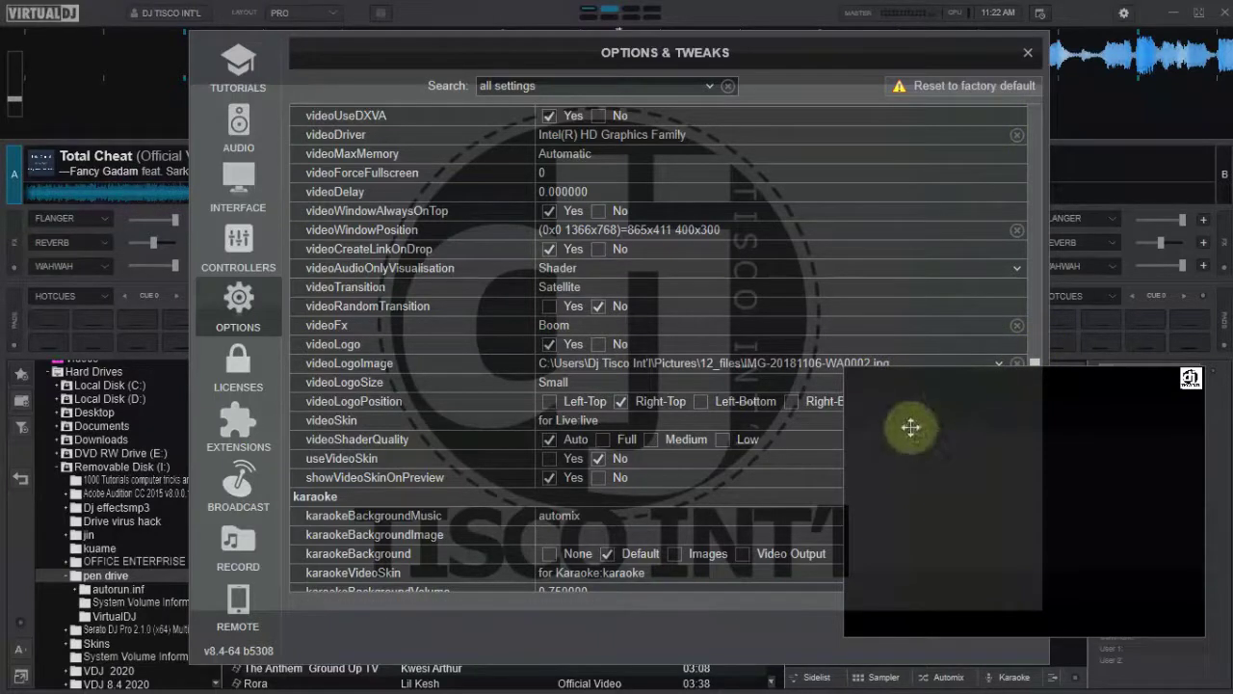
drag(956, 390, 963, 430)
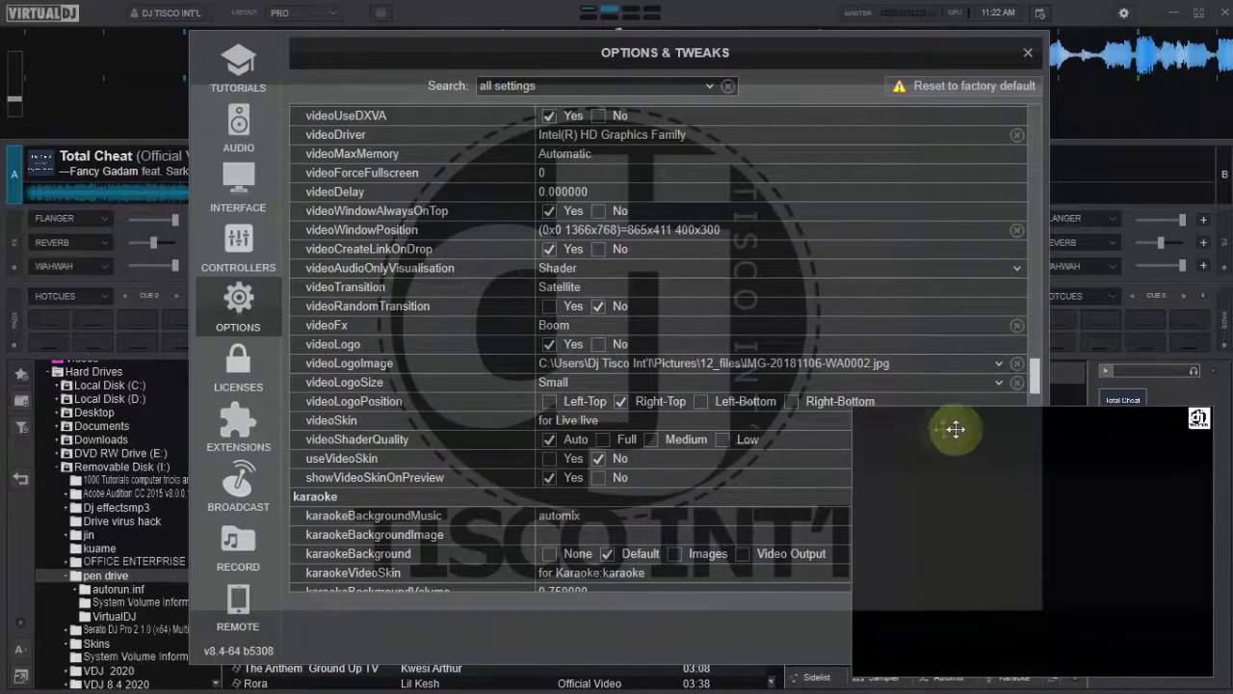
click(792, 404)
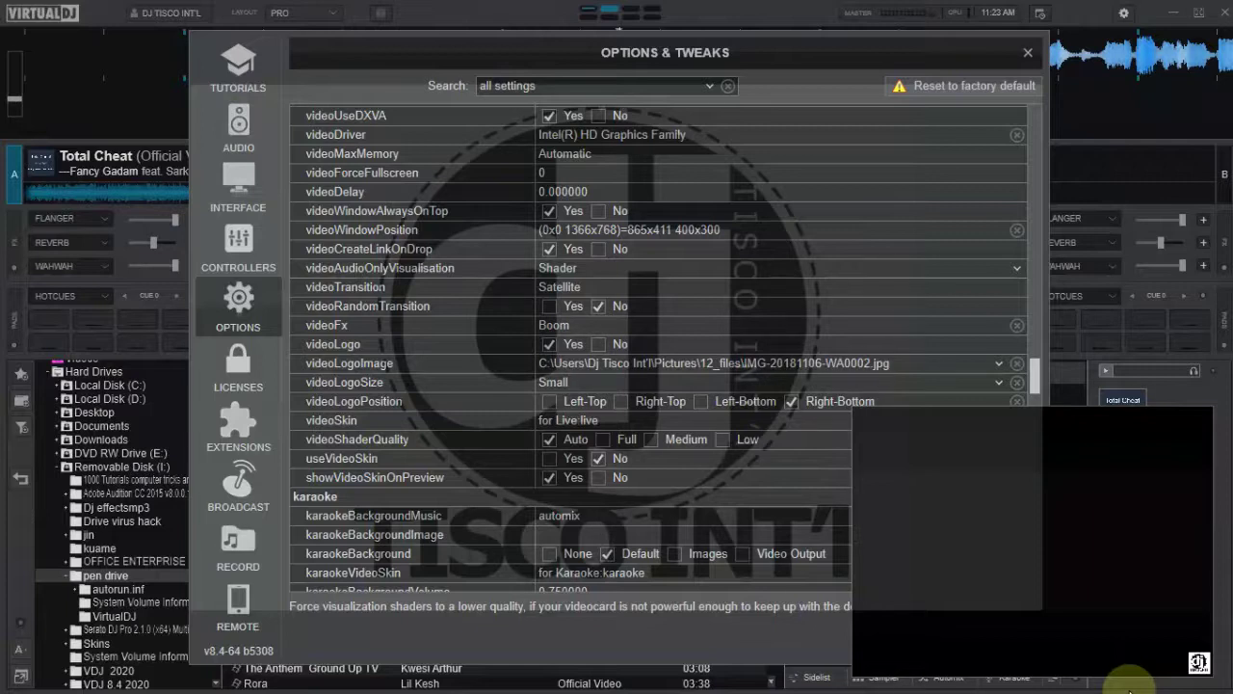
- Close Options & Tweaks, play Total Cheat to check the logo, then stop at the cue point
click(1027, 55)
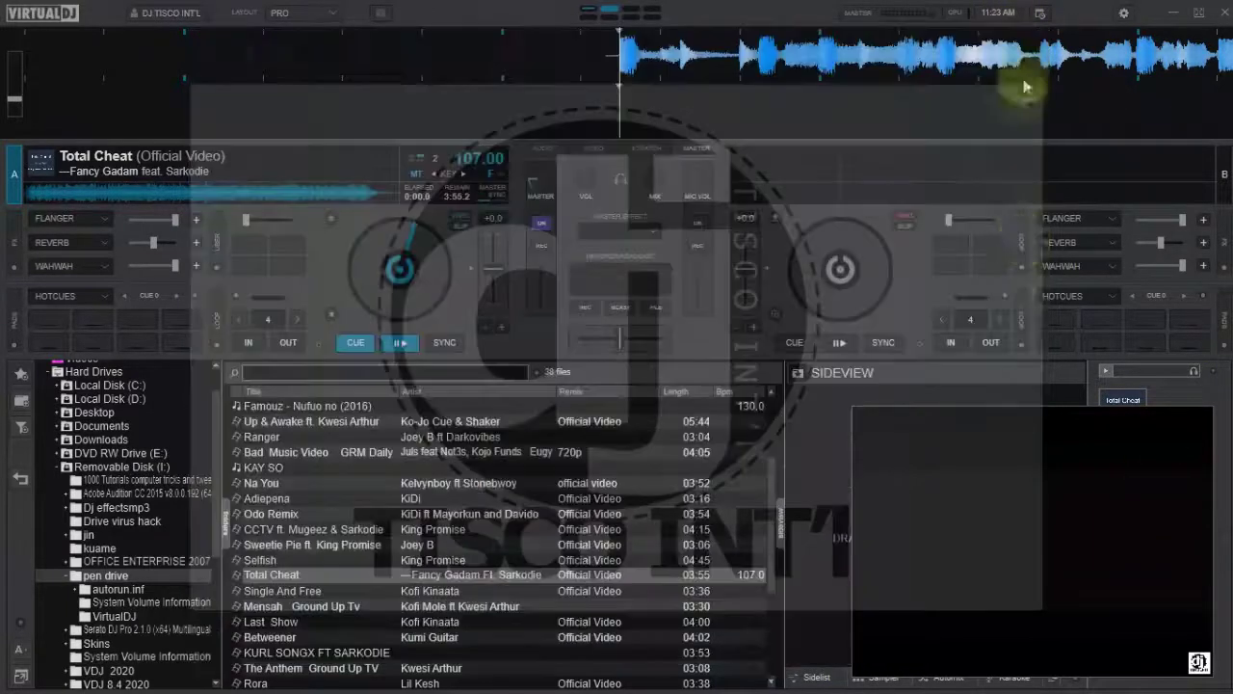
click(395, 344)
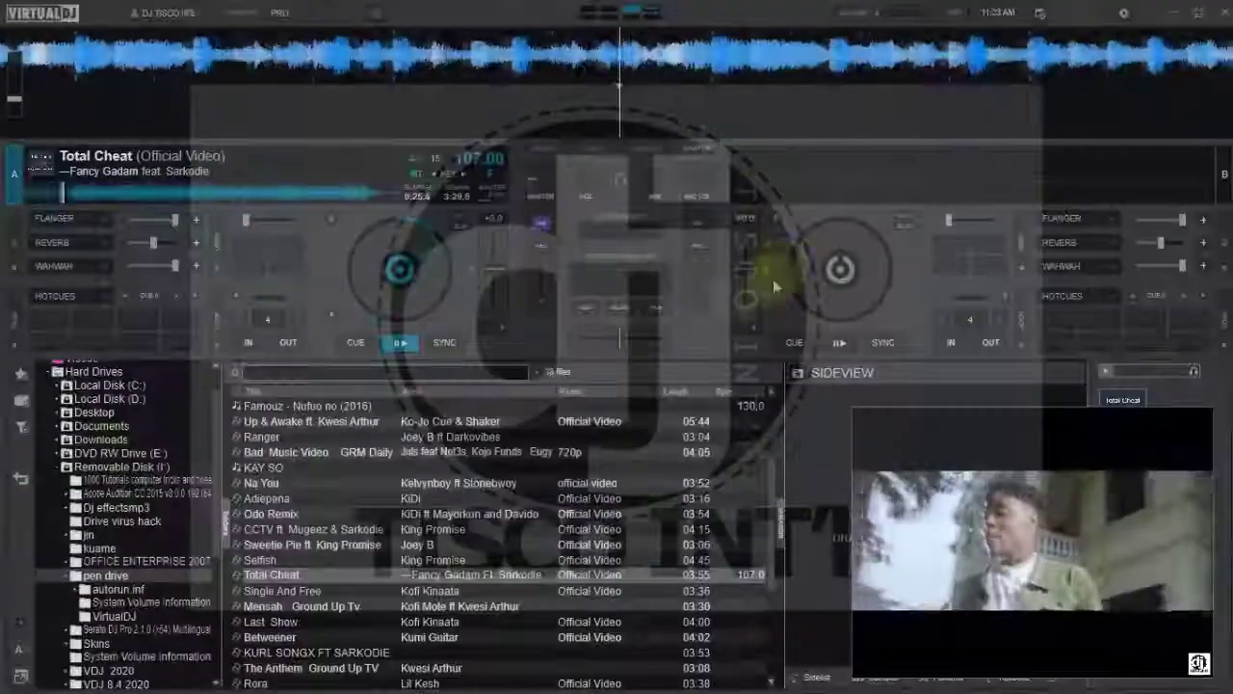
drag(979, 424, 890, 377)
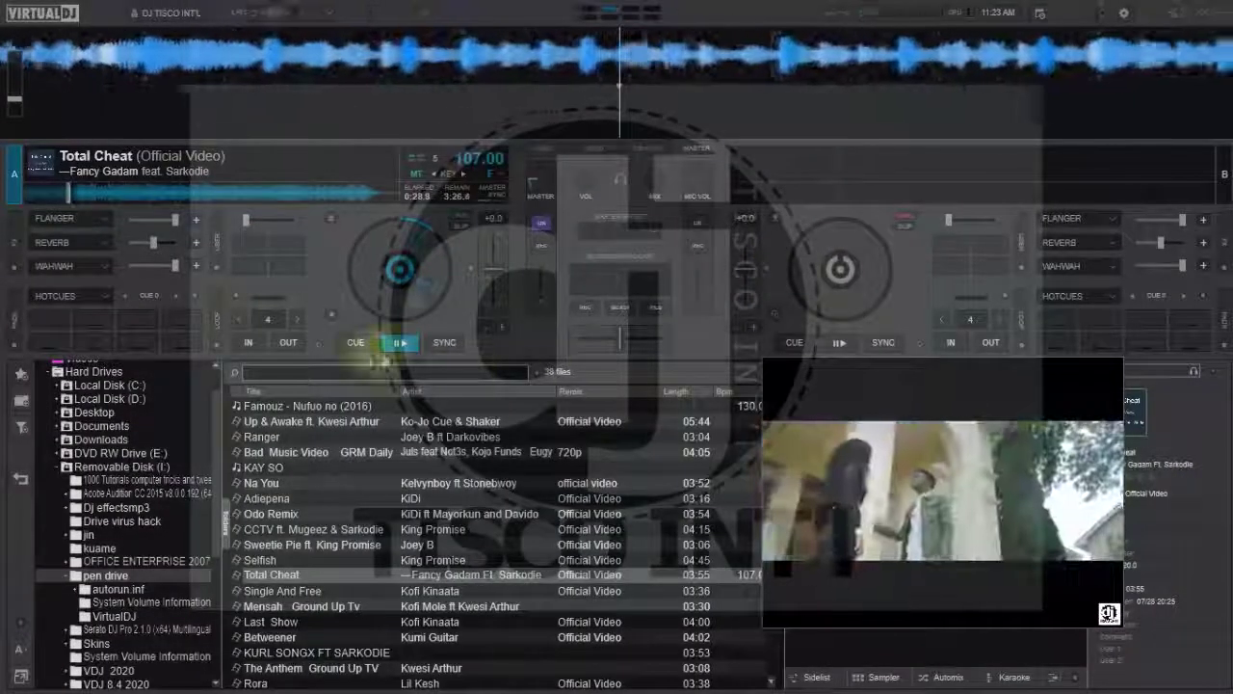
click(354, 343)
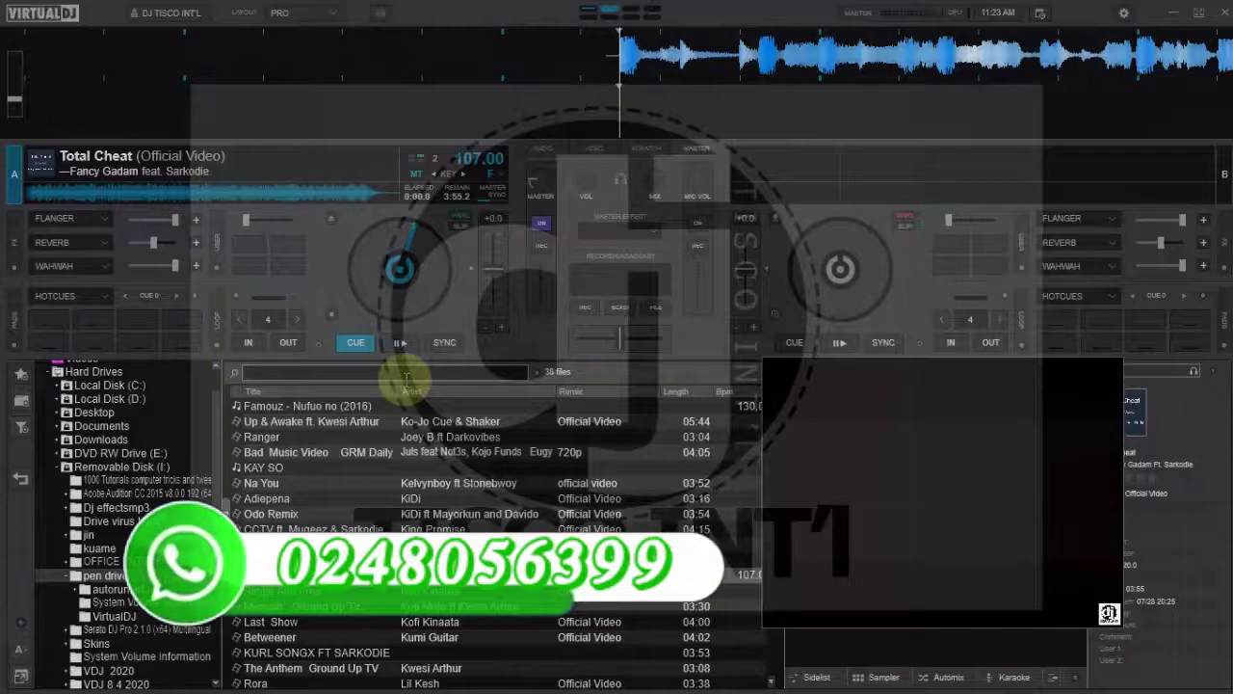
- Open the settings' Graphical Interface page and scroll through the Main GUI skins and their previews
click(1124, 12)
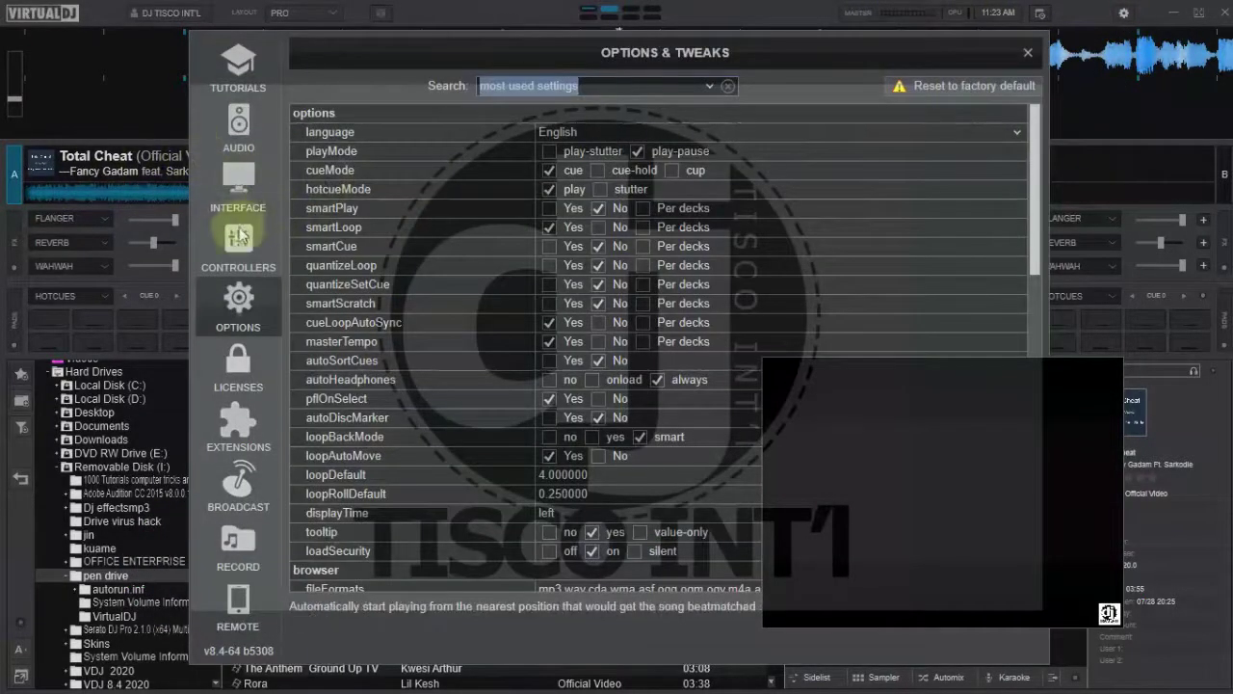
click(238, 192)
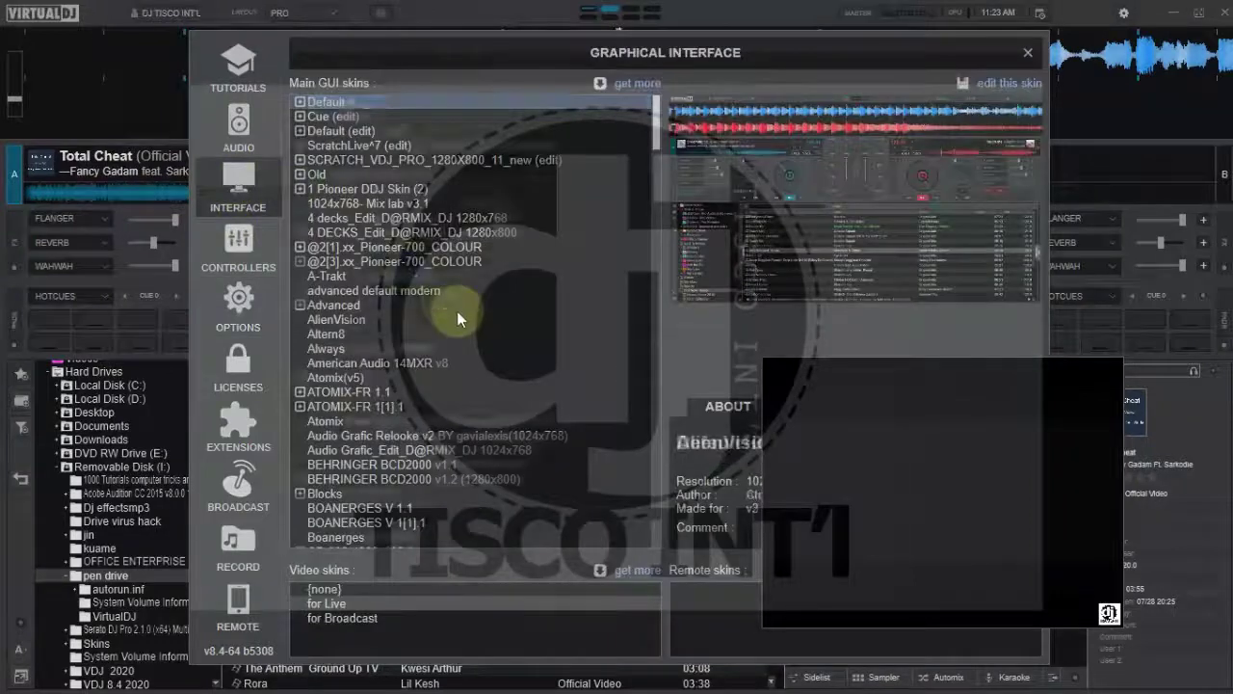
scroll(457, 314, down, 3)
scroll(458, 318, down, 5)
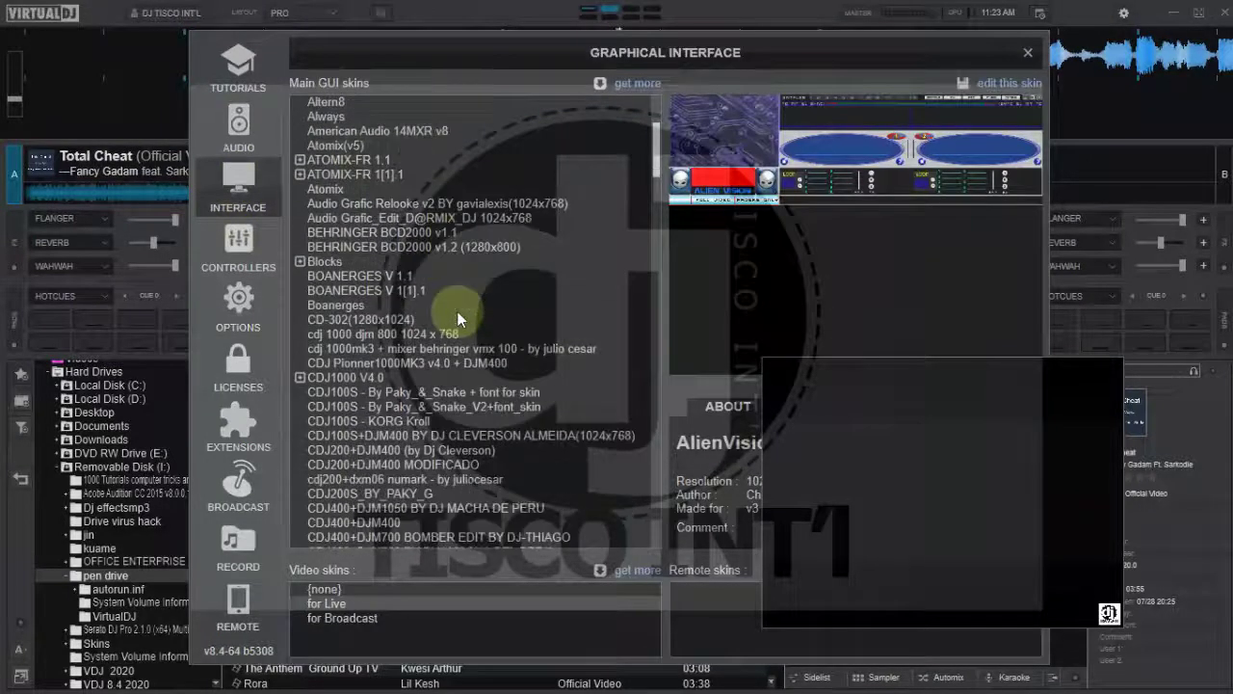
scroll(457, 315, down, 2)
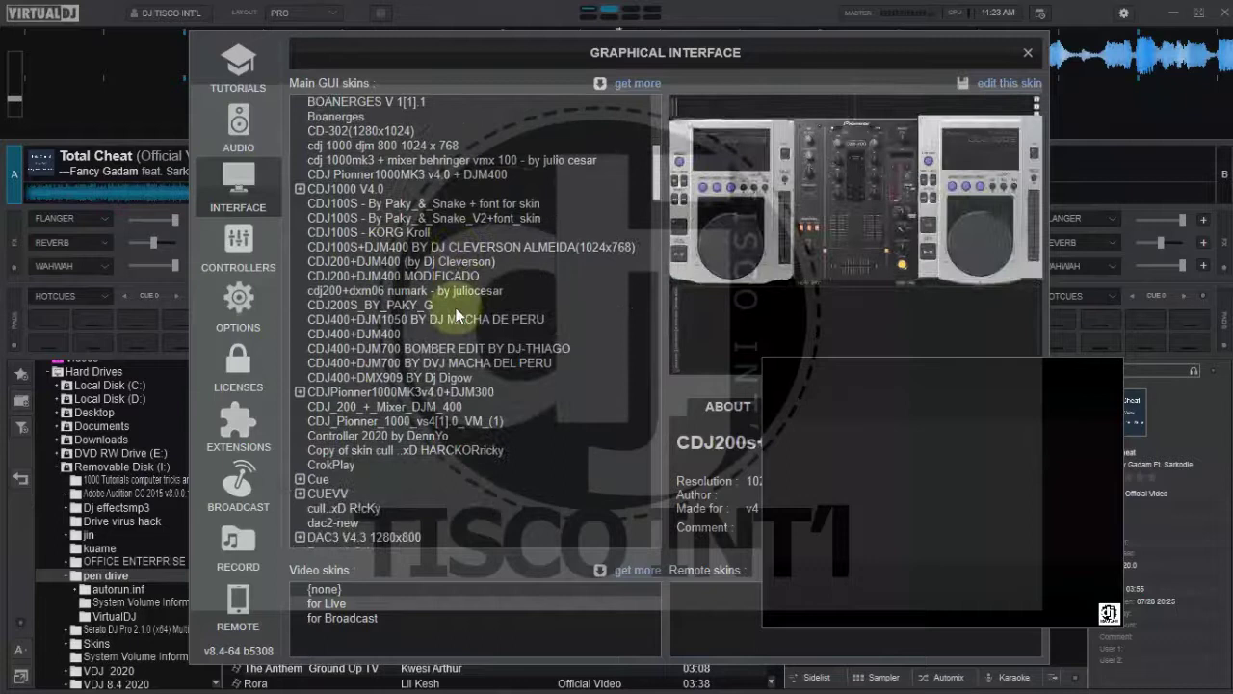
scroll(456, 315, down, 2)
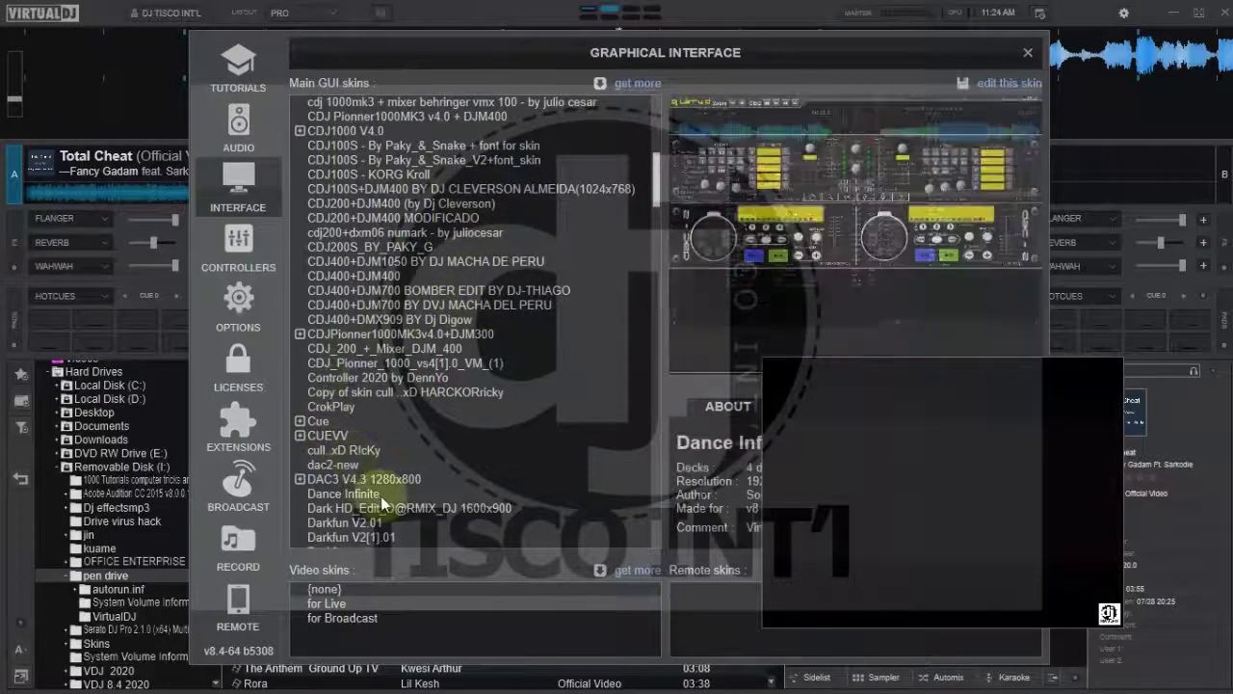
scroll(384, 503, down, 2)
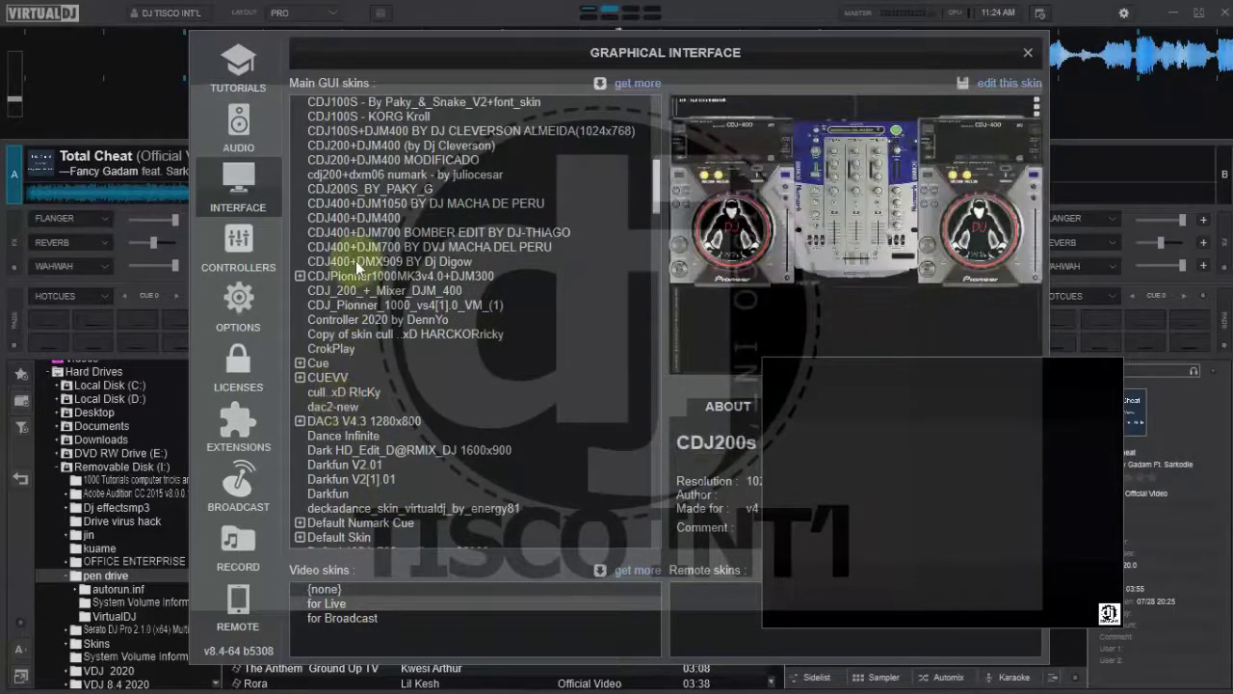
scroll(358, 265, up, 2)
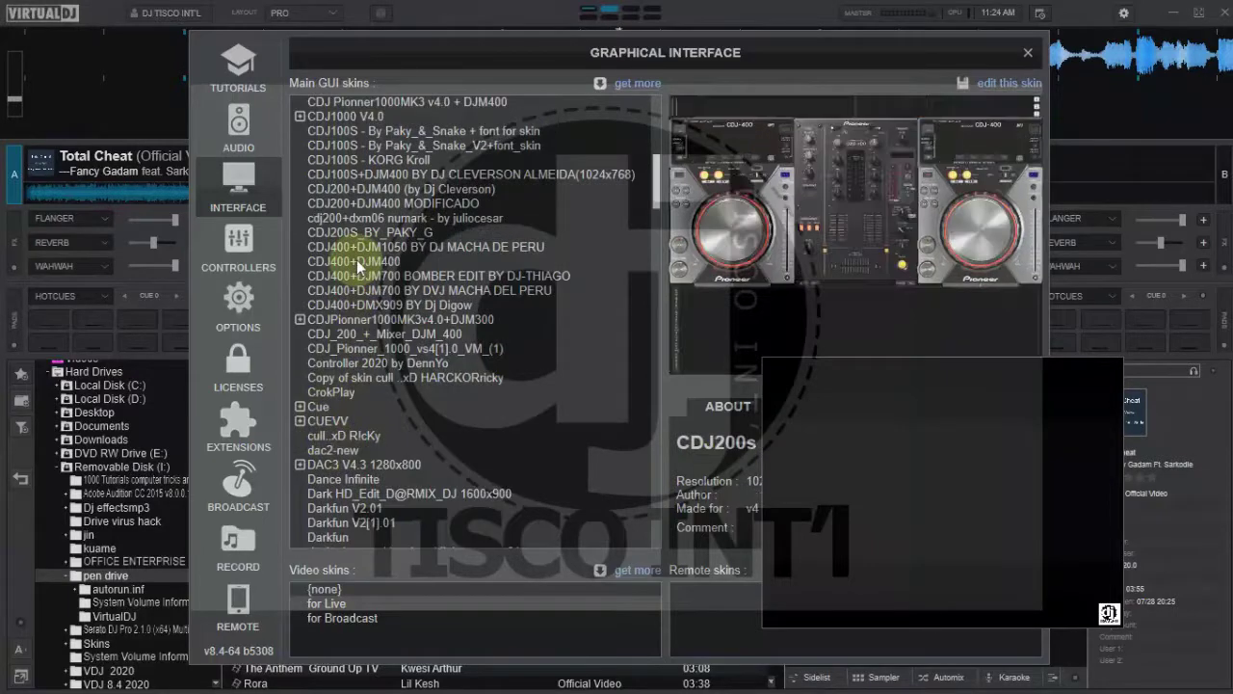
scroll(366, 261, up, 3)
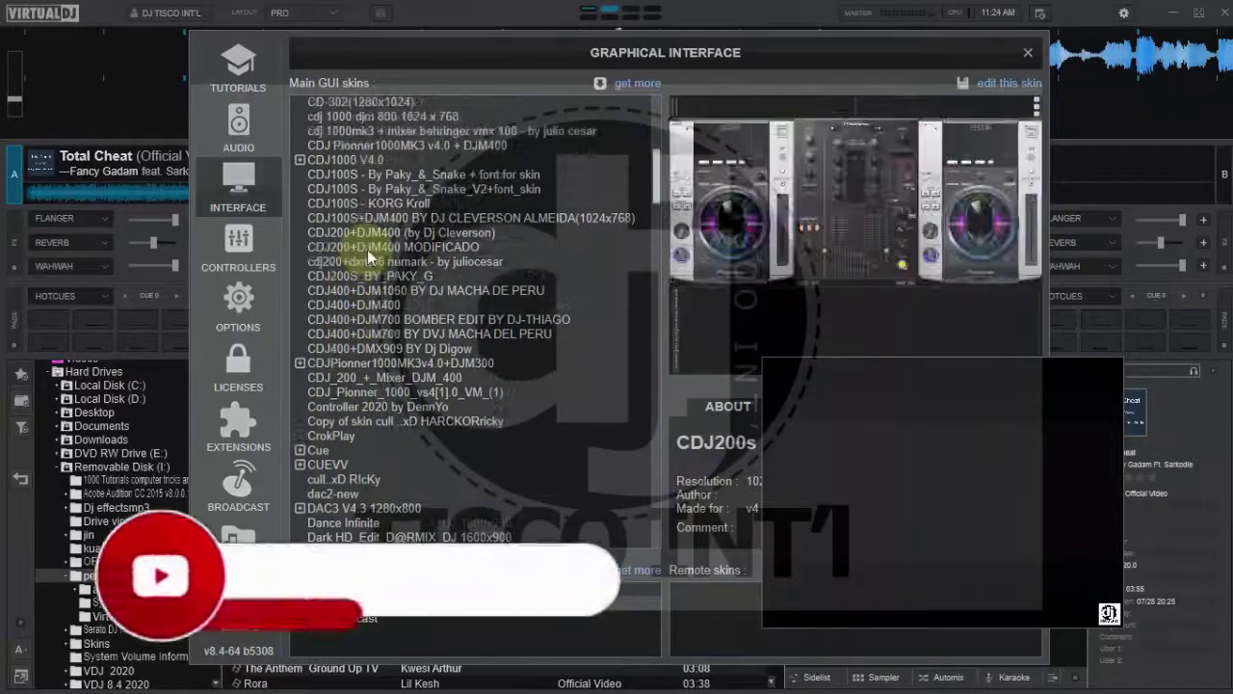
scroll(368, 255, up, 1)
scroll(368, 256, down, 2)
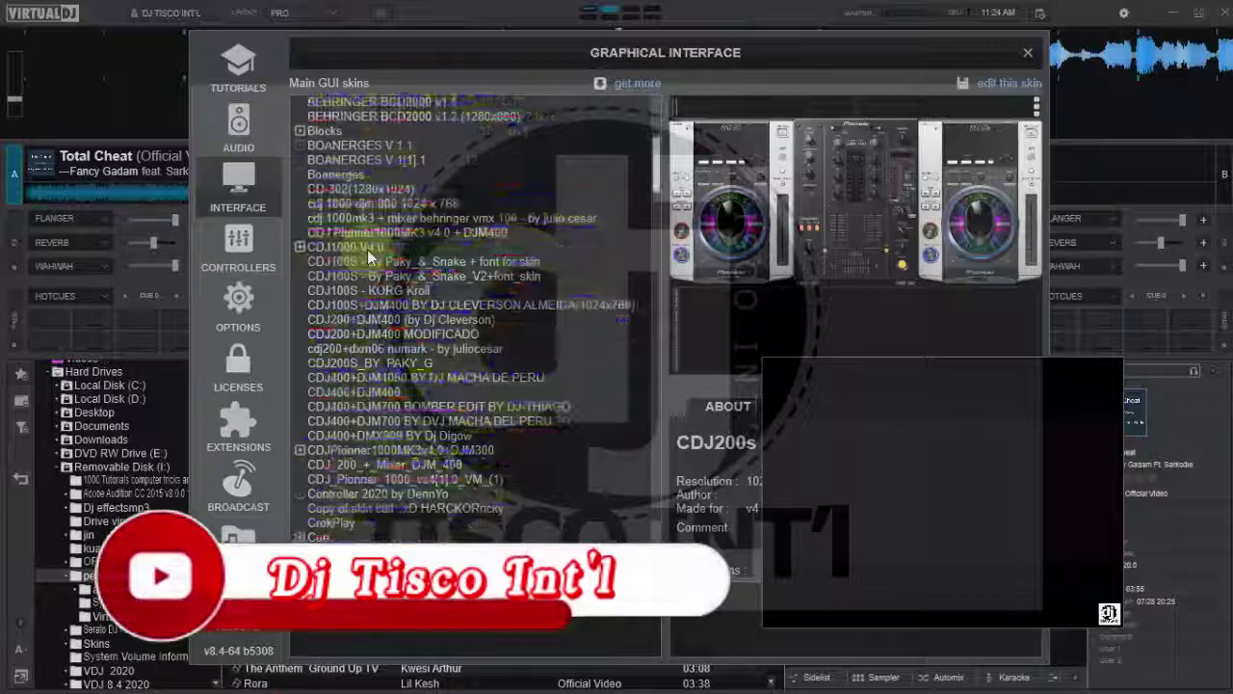
scroll(353, 445, down, 2)
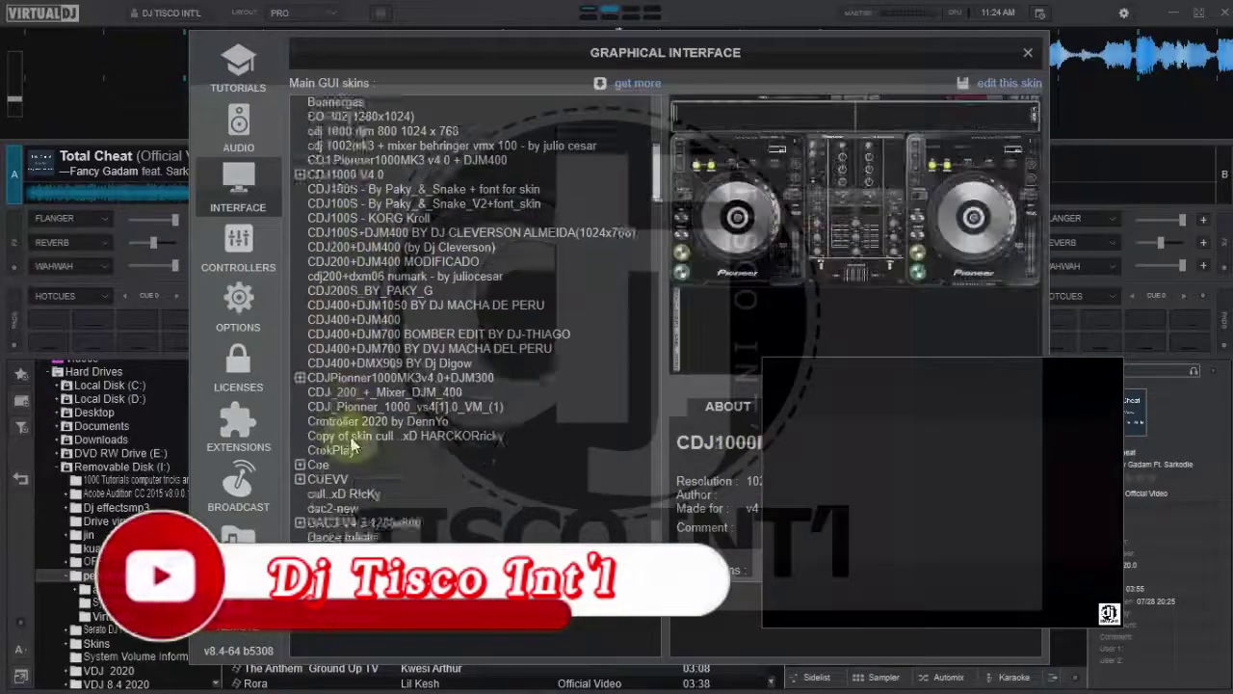
scroll(351, 441, down, 2)
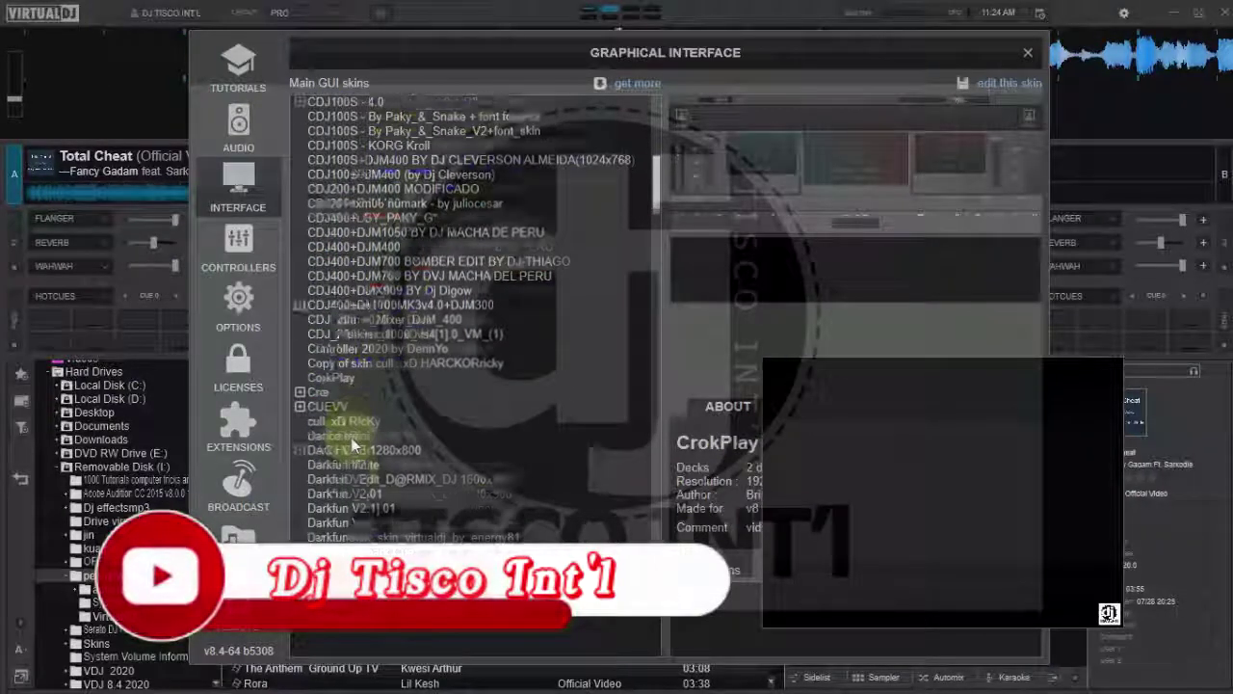
scroll(354, 438, down, 4)
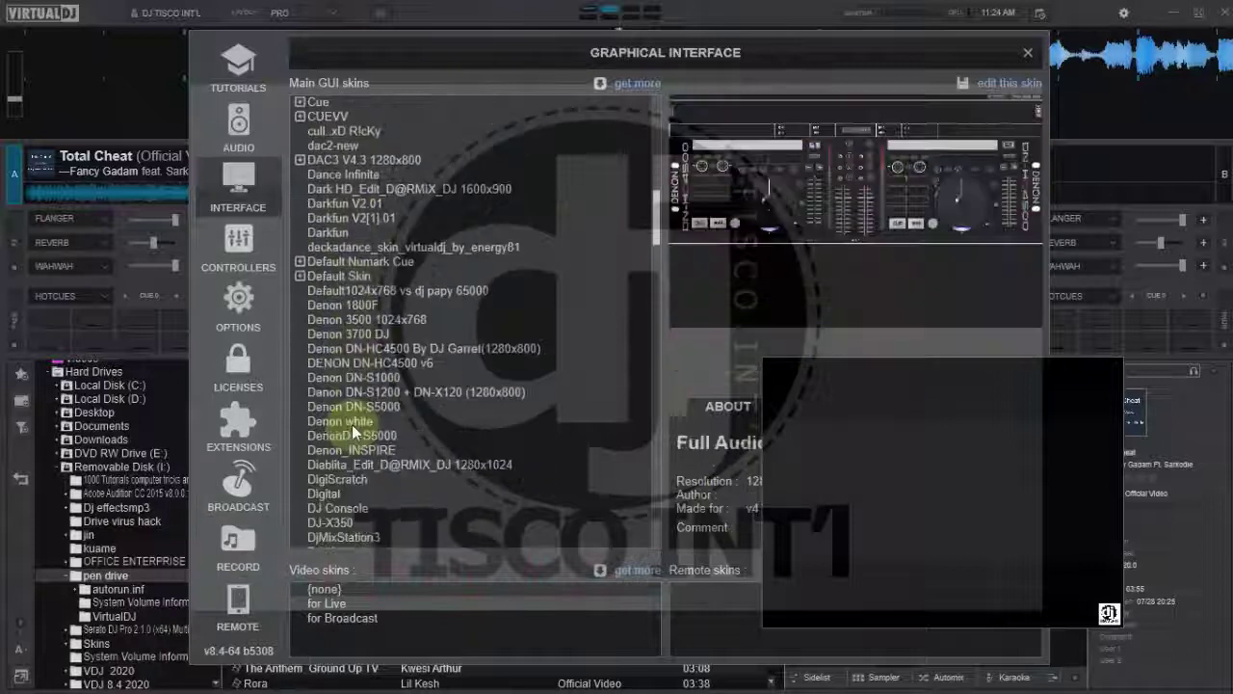
scroll(356, 426, up, 2)
scroll(354, 427, up, 2)
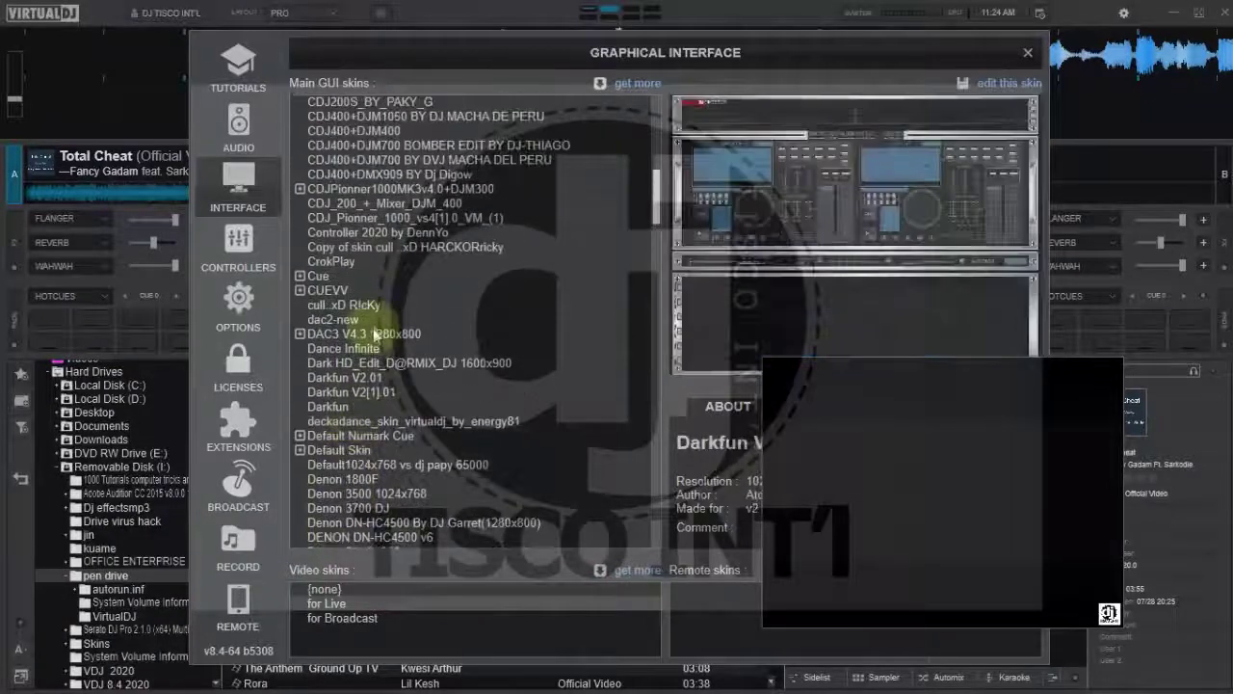
- Apply the Controller 2020 by DennYo skin, check its SKIN and WAVE menus, and play Total Cheat on deck 1
click(342, 234)
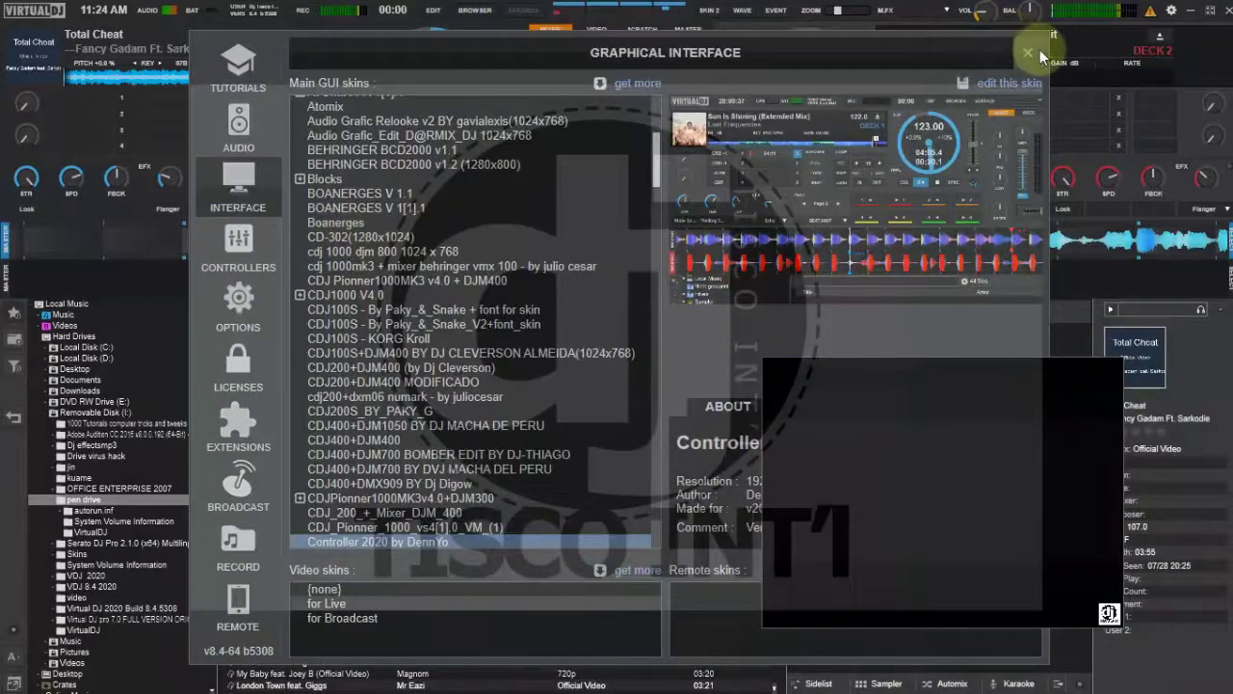
click(1028, 56)
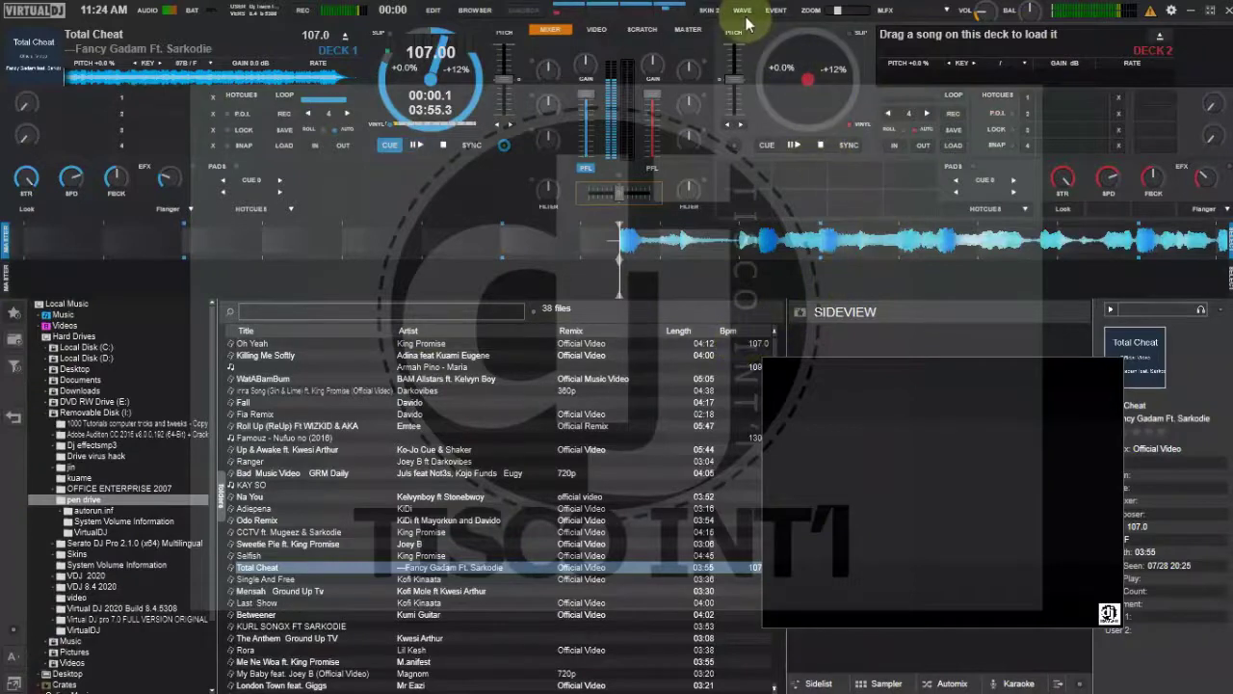
click(713, 12)
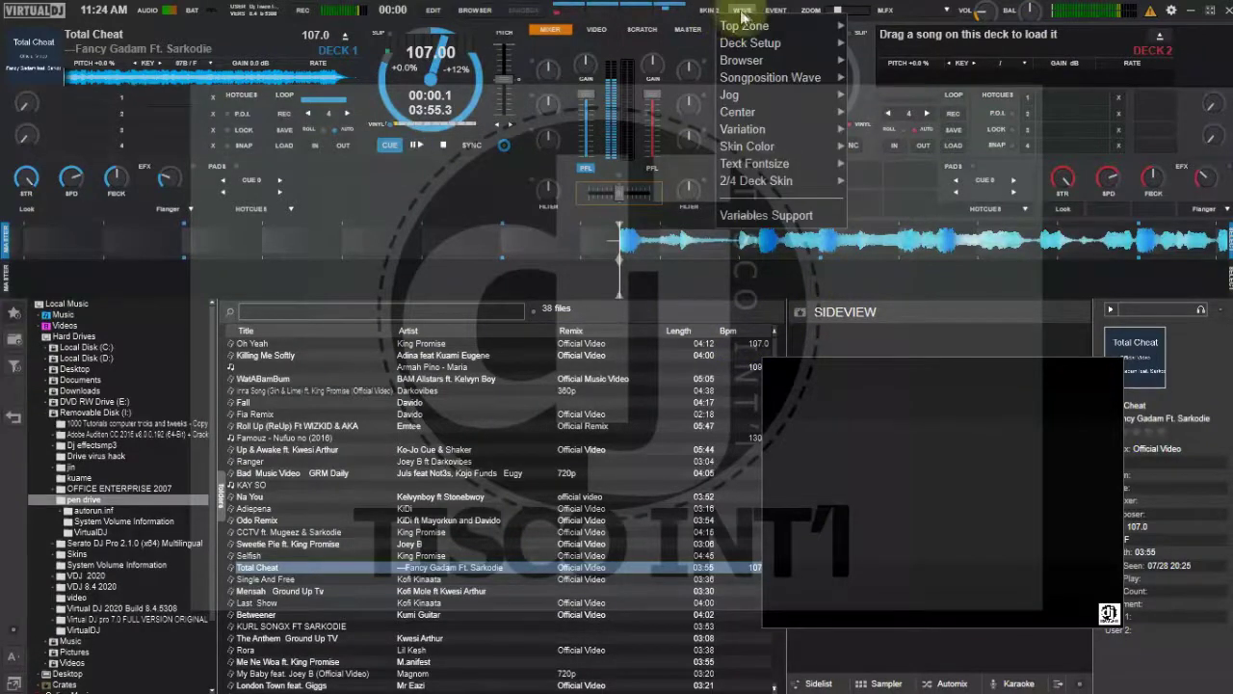
click(743, 12)
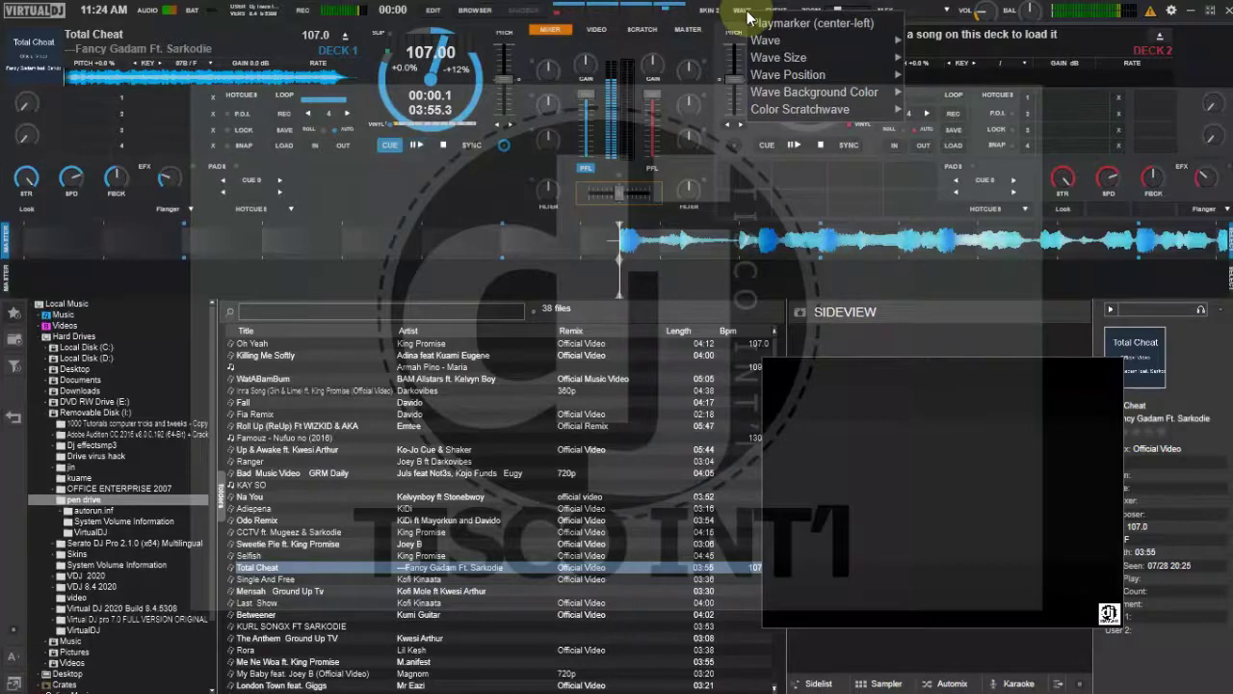
mouse_move(812, 75)
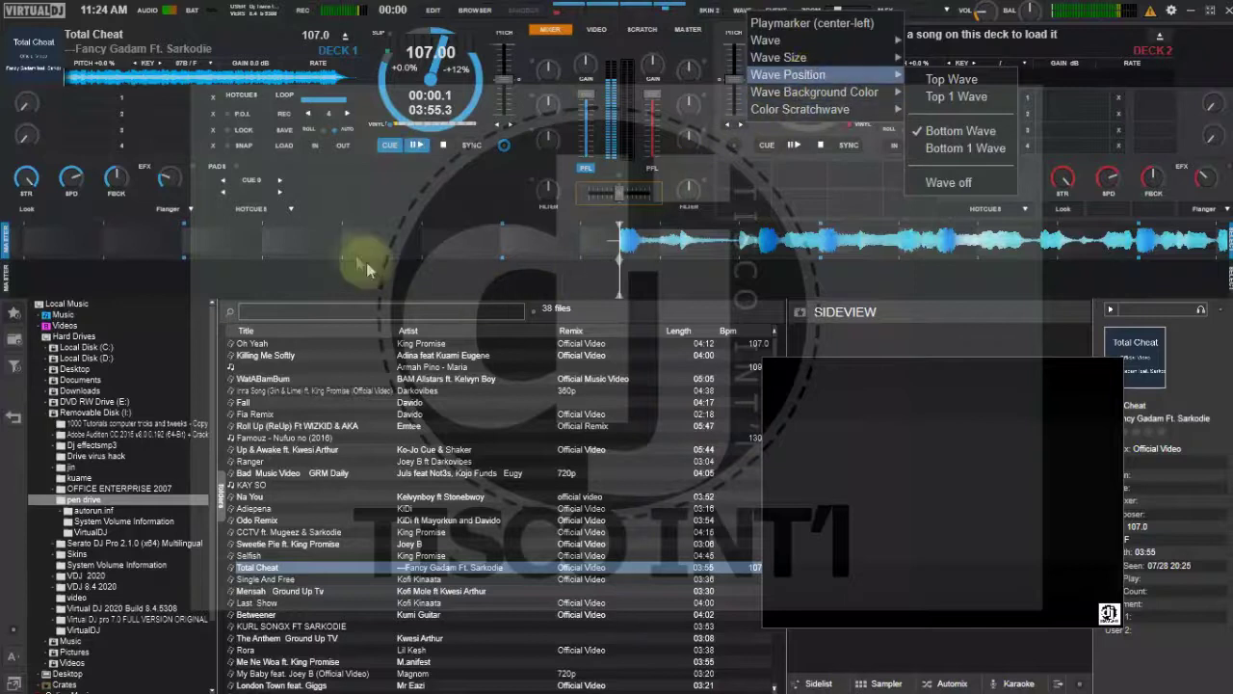
click(416, 146)
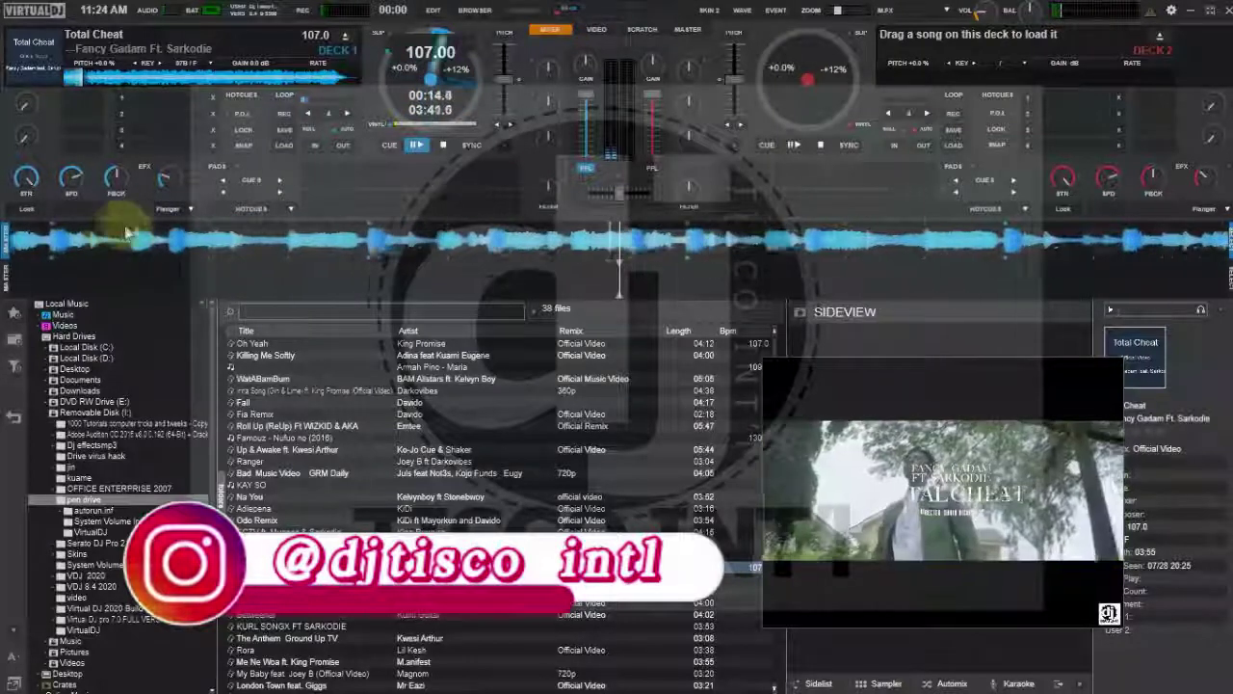
- Replace deck 1's Flanger with the Cut effect, switch it on, then return the deck to its cue point
click(189, 209)
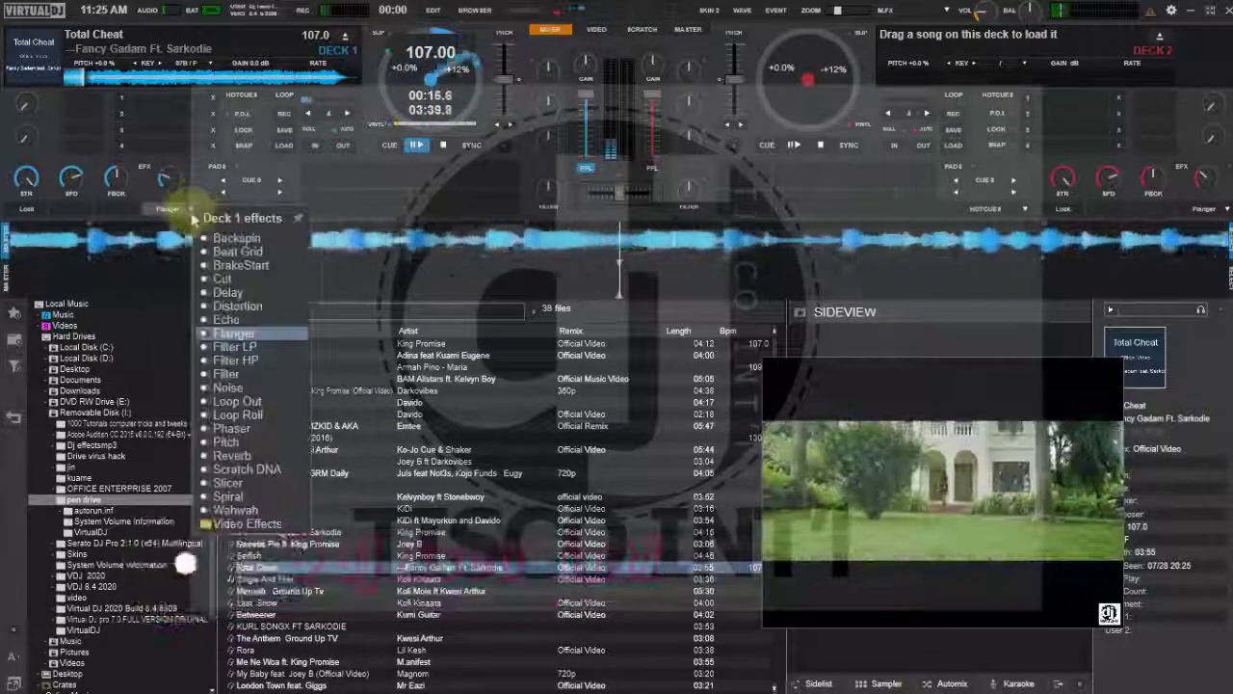
click(225, 279)
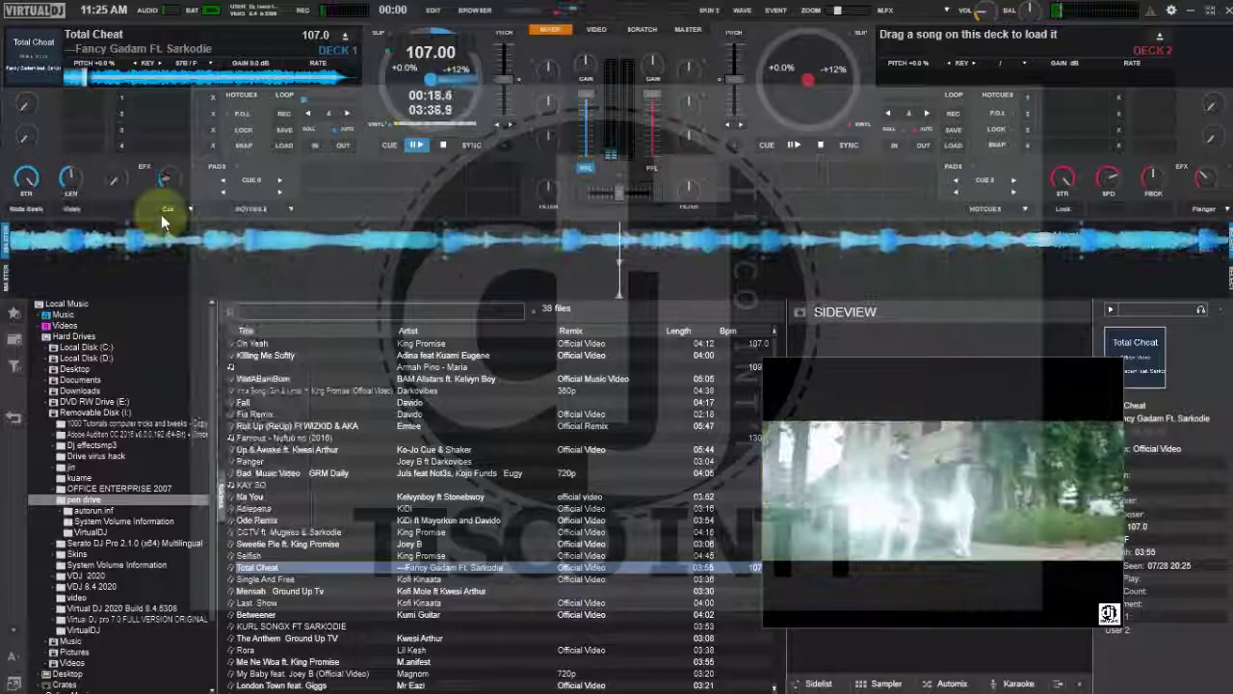
click(170, 207)
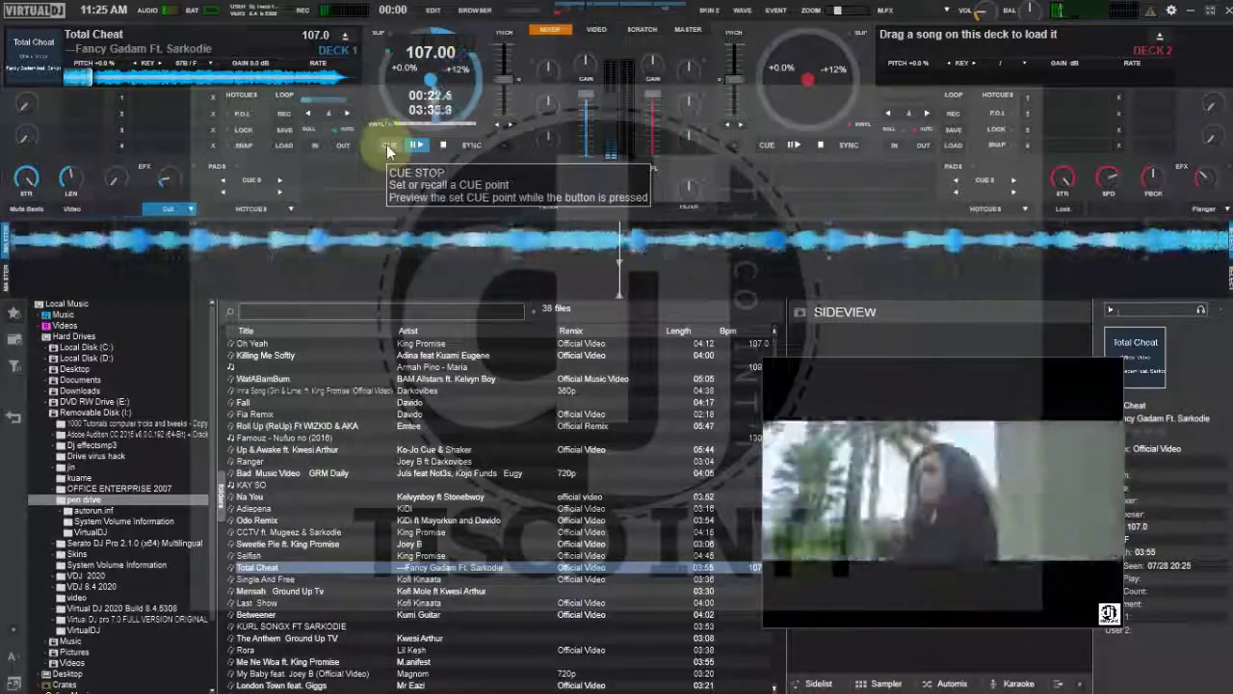
click(388, 147)
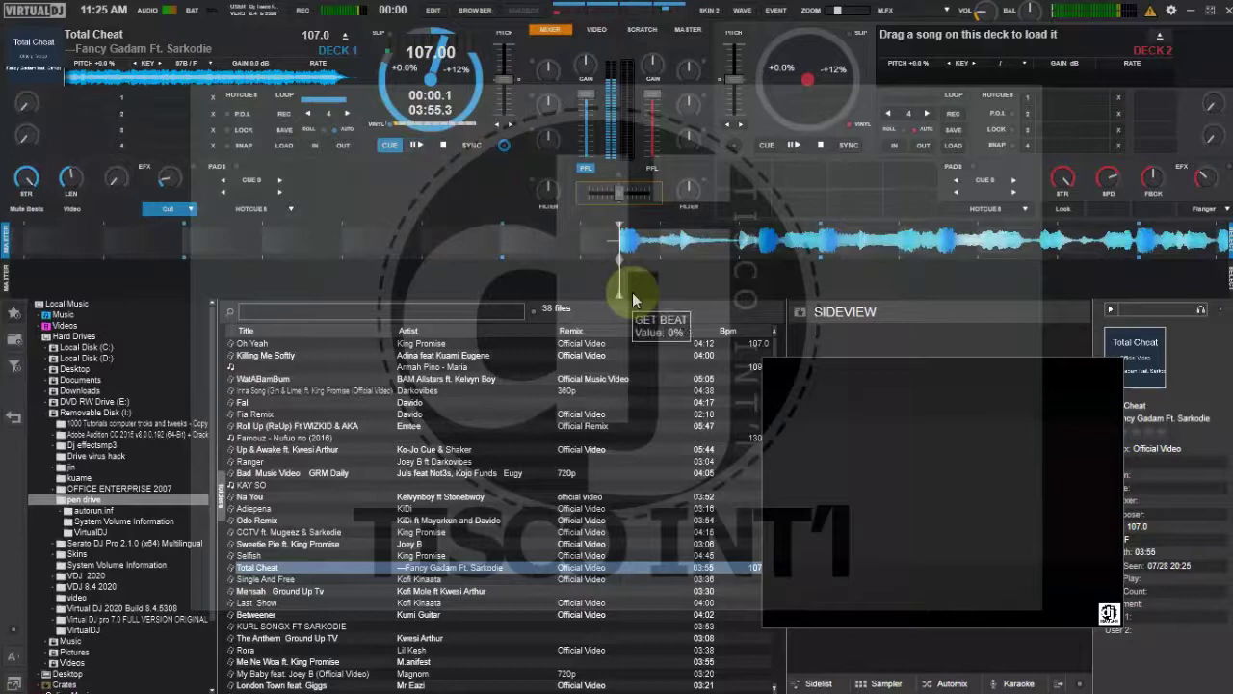